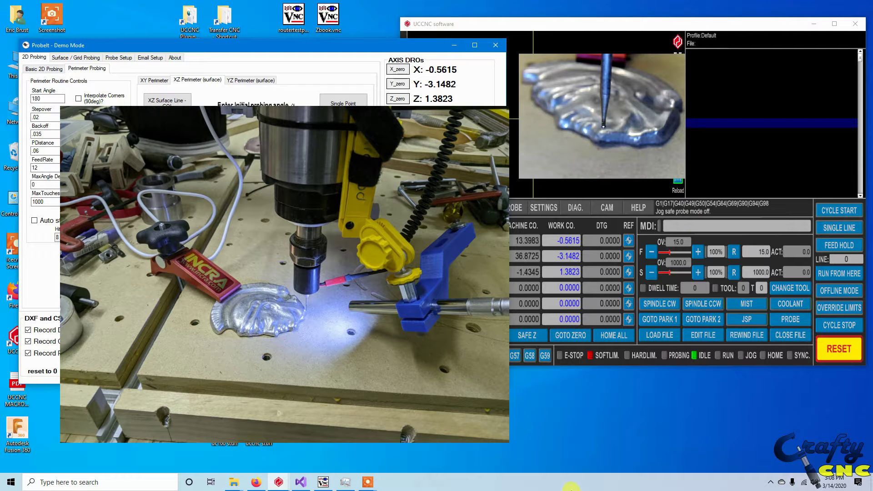
- Jog the probe along Y from -3.1482 to 0.0363 to line up with the Spartan head
key("Up")
key("Up")
key("Up")
key("Up")
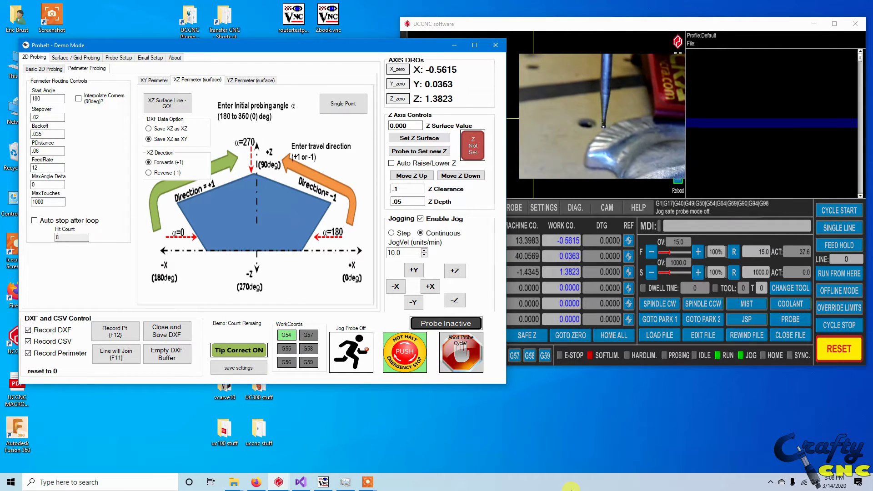
- Jog the probe down to Z 0.0194 and across to X -0.2759 at the part edge
key("Page_Down")
key("Page_Down")
key("Page_Down")
key("Right")
key("Right")
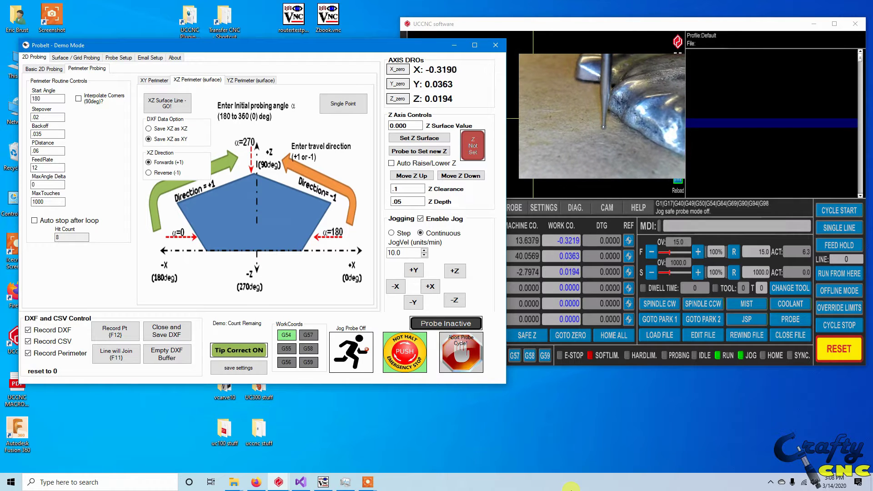
key("Right")
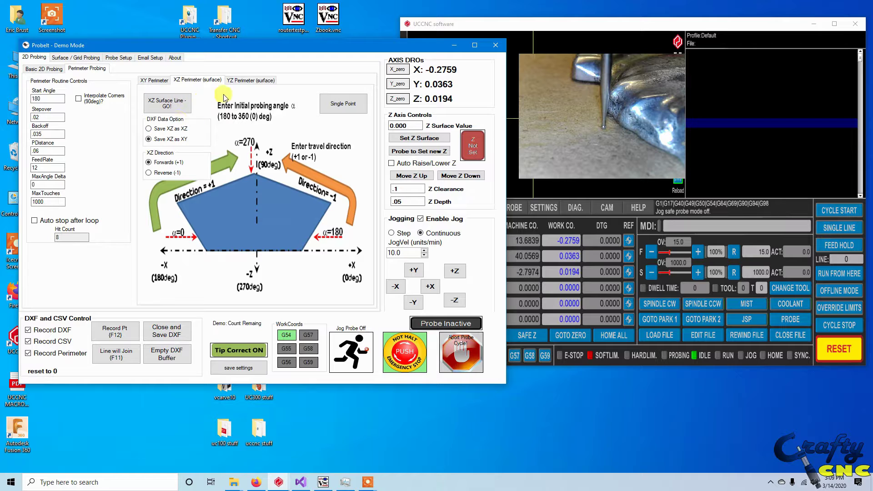
- Replace the XZ surface Start Angle 180 with 270 and review the FeedRate of 12
left_click(45, 98)
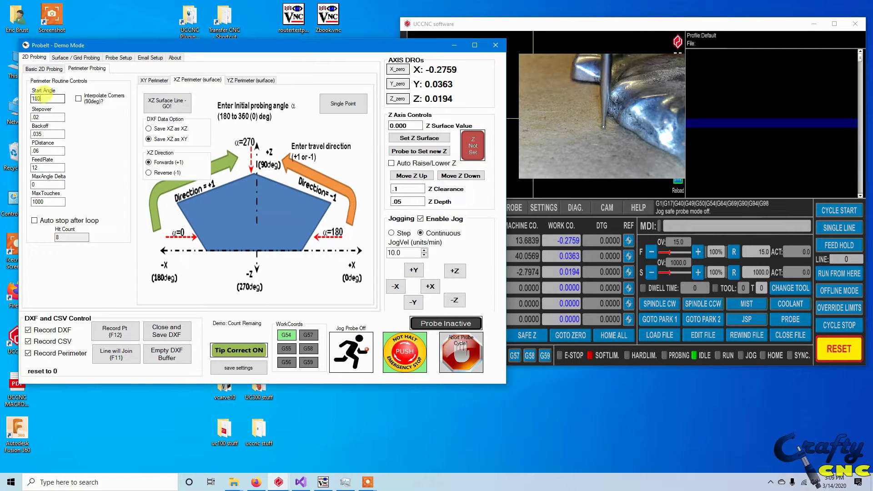
double_click(44, 98)
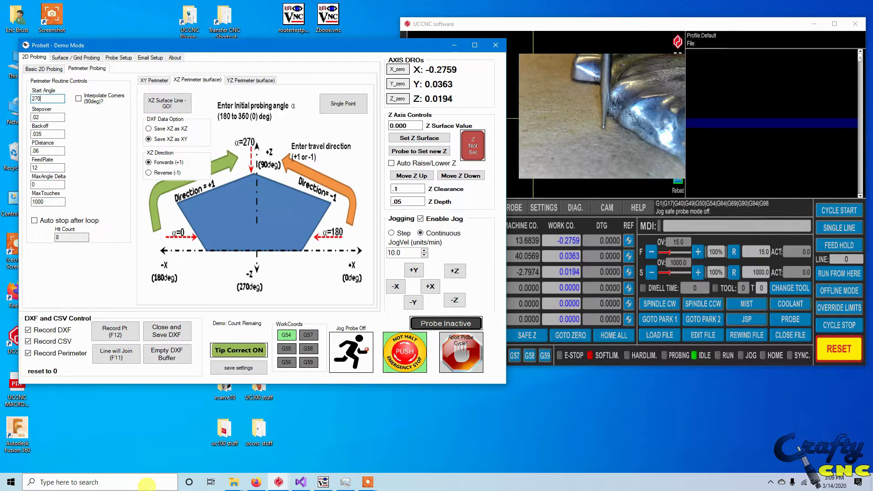
type("270")
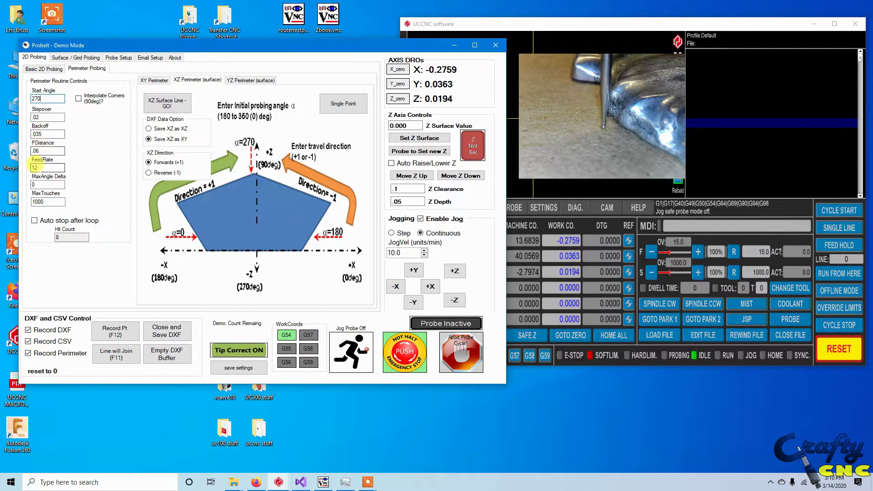
double_click(35, 167)
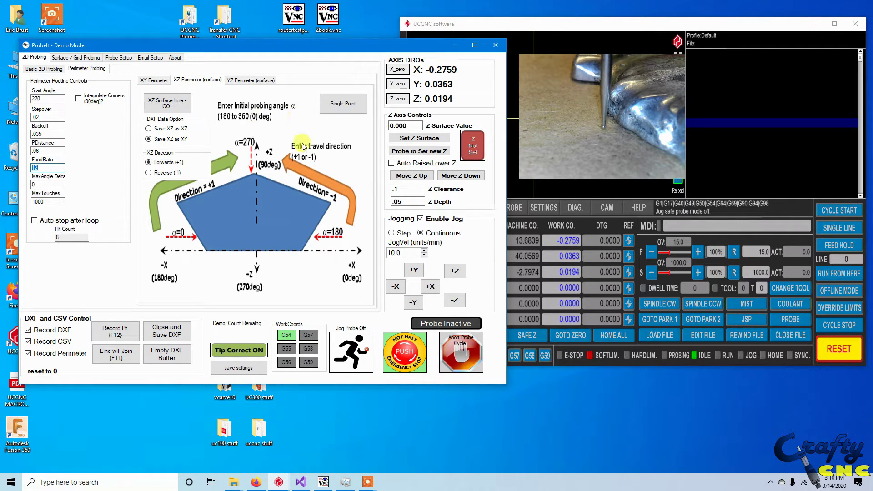
- Launch the XZ Surface Line probing run and dismiss the back x, z message so tracing continues
left_click(169, 104)
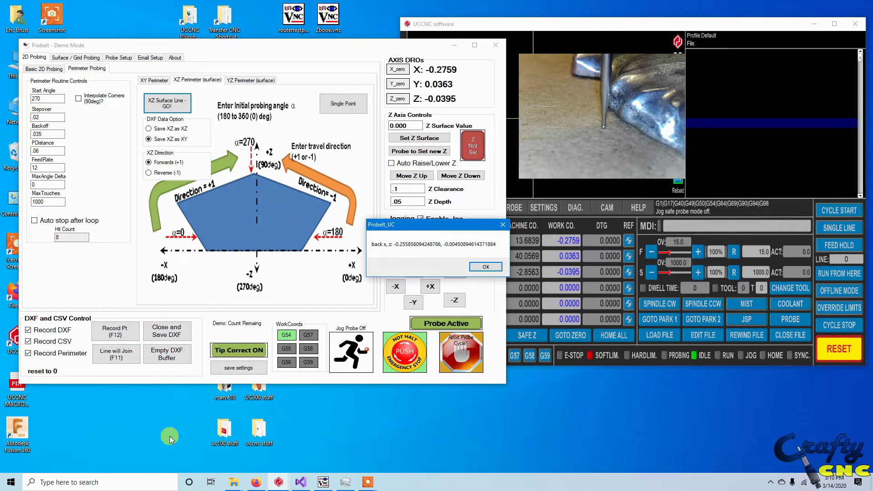
key("Return")
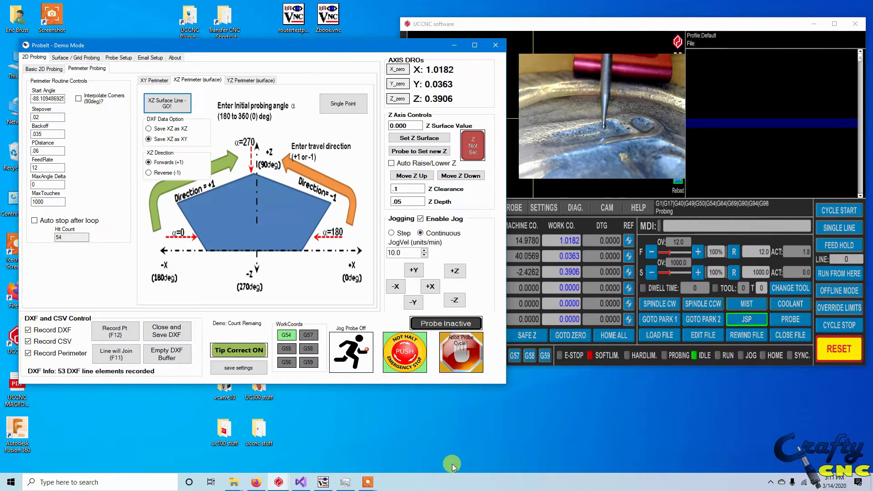
mouse_move(367, 485)
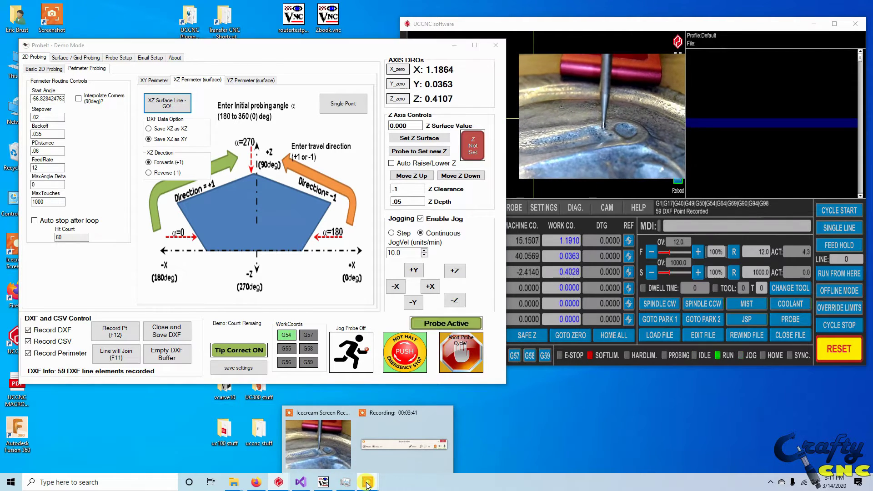
- Abort the surface probing cycle as the trace nears 145 DXF line elements
left_click(399, 450)
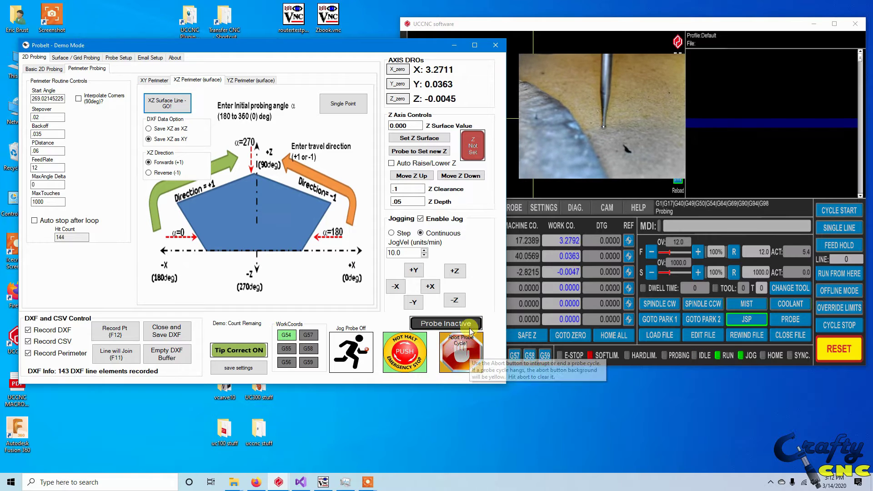
- Stop the probe cycle at Y -0.1843 and set XZ Direction to Reverse (-1)
left_click(464, 349)
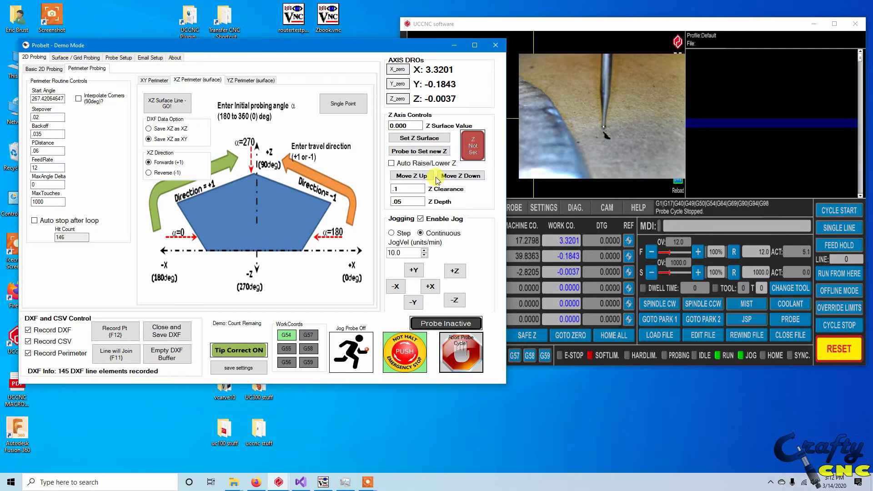
left_click(159, 174)
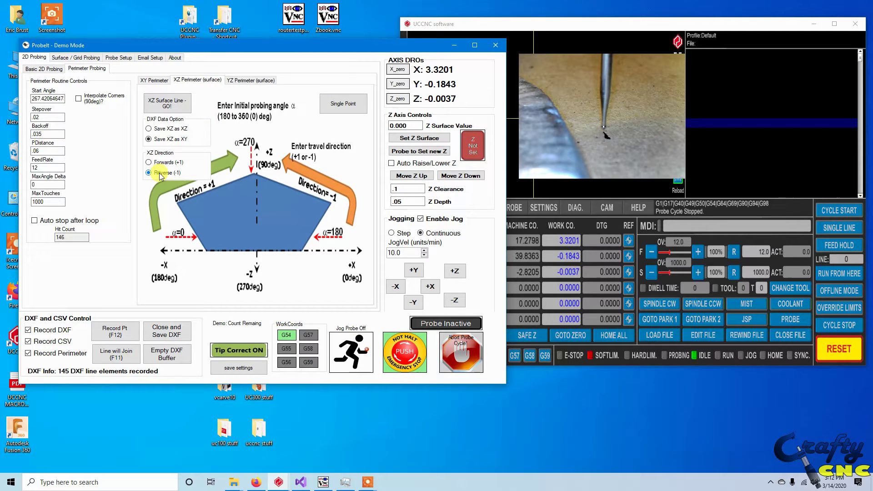
- Start a reverse XZ surface-line run, dismissing each message box so probing resumes
left_click(170, 103)
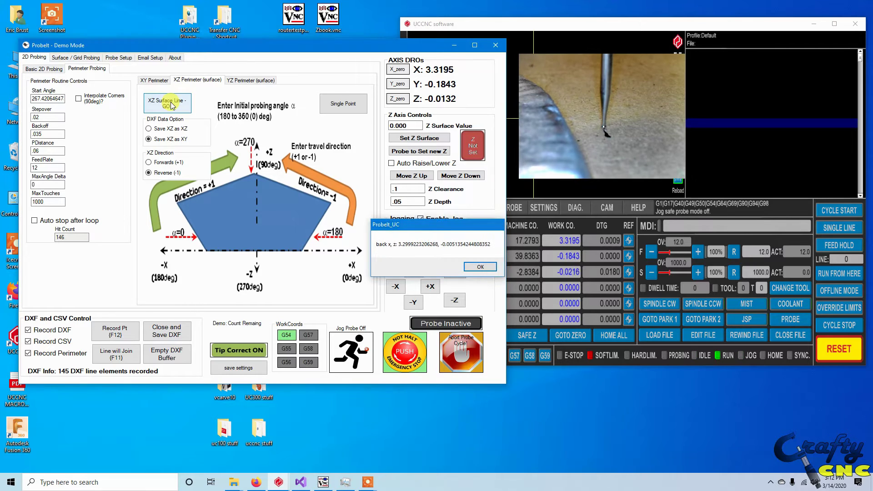
key("Return")
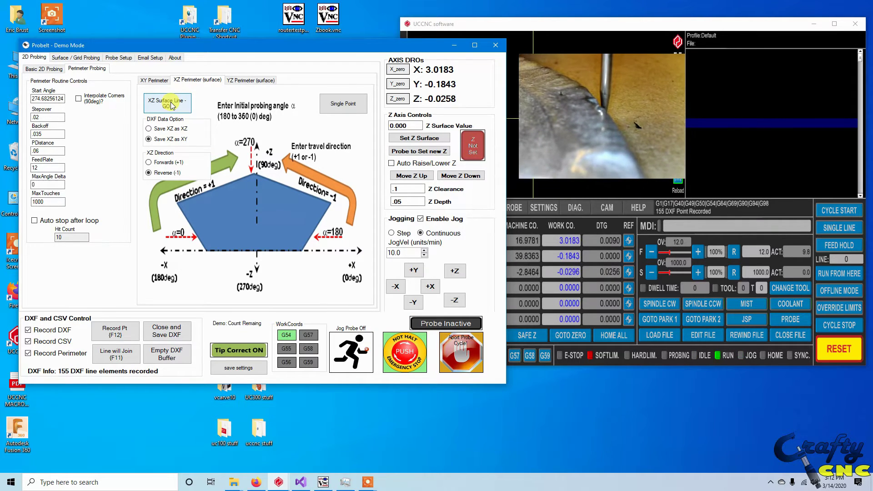
key("Return")
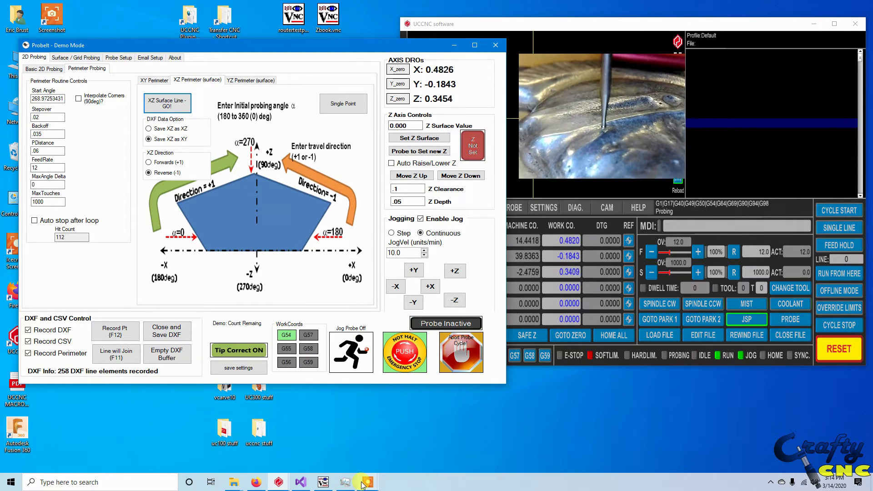
- Let the reverse pass run until it aborts with 285 DXF line elements recorded
mouse_move(364, 484)
left_click(430, 449)
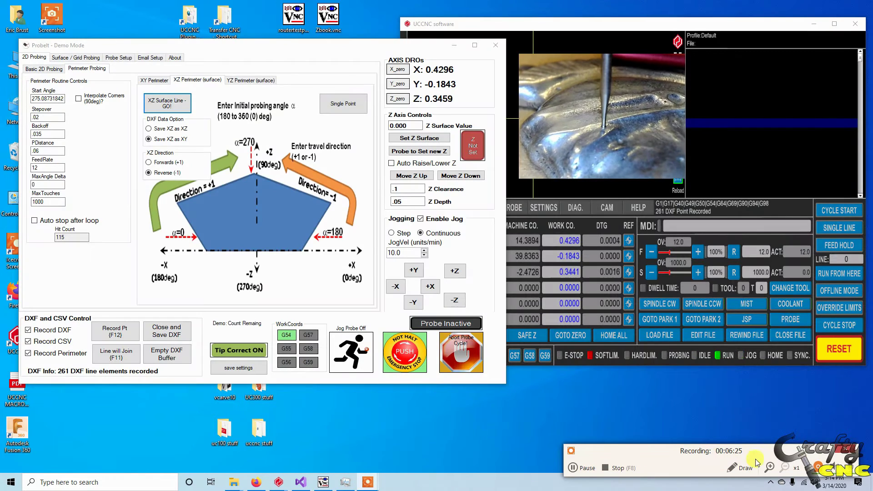
mouse_move(781, 462)
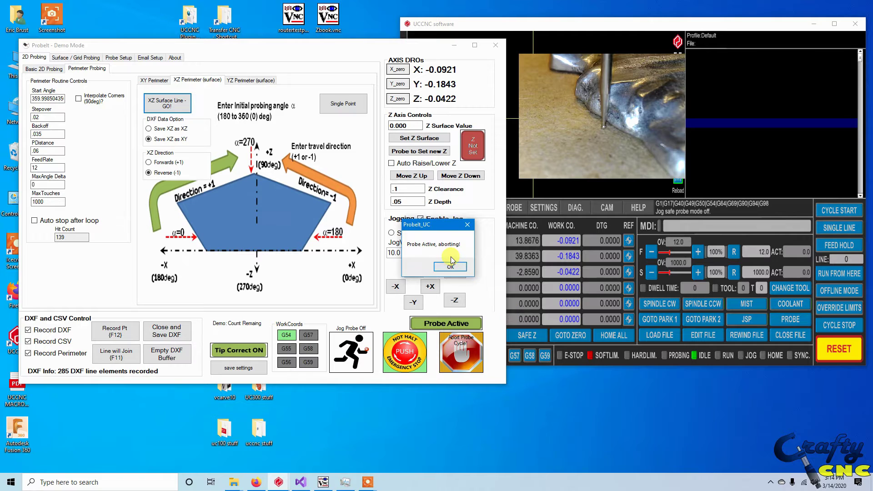
- Close the 'Probe Active, aborting!' notice with OK
left_click(450, 266)
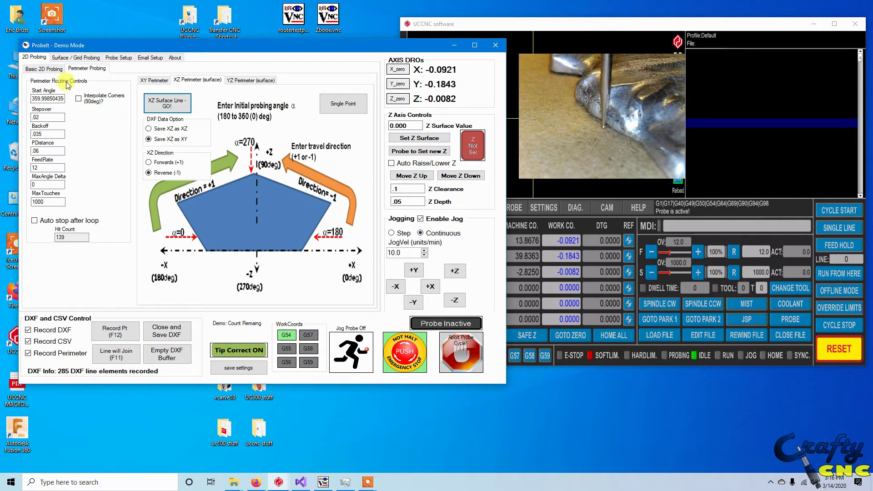
- Switch to the XY Perimeter tab to show its pentagon probing diagram
left_click(153, 80)
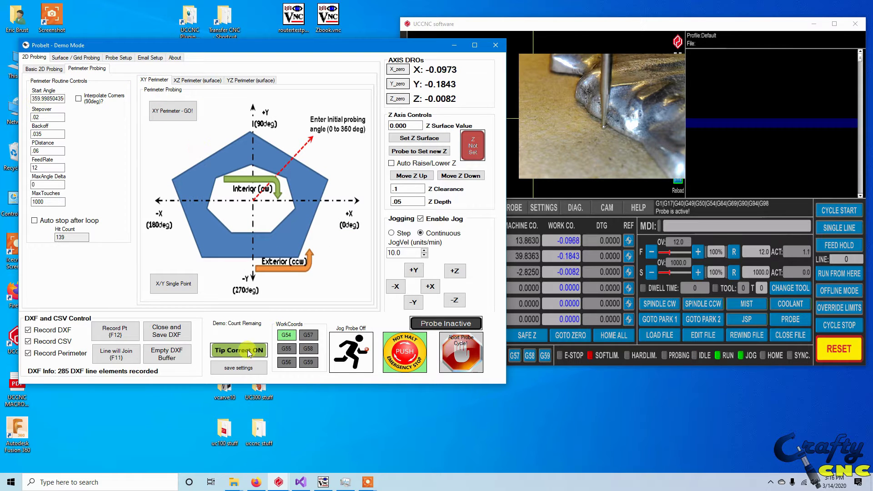
- Jog the probe tip beside the part edge at X 1.4708, Y 1.7918
mouse_move(364, 483)
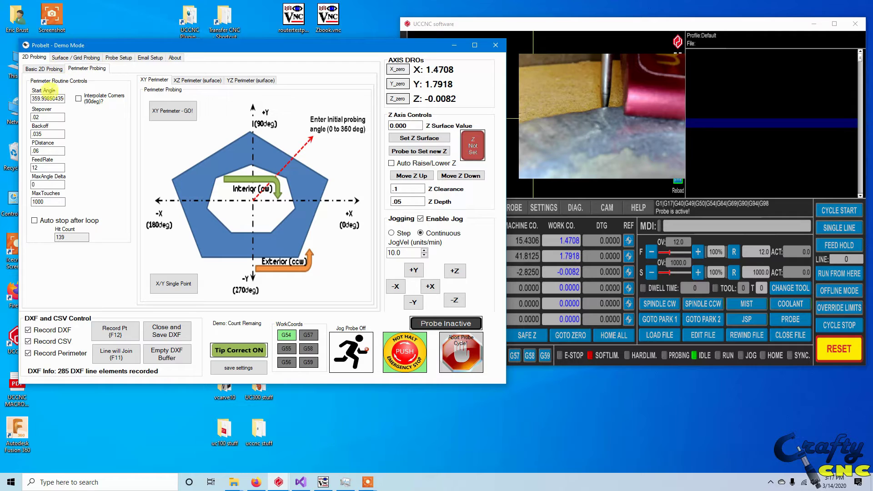
- Set Start Angle to 270 and launch the XY Perimeter probing run
double_click(46, 98)
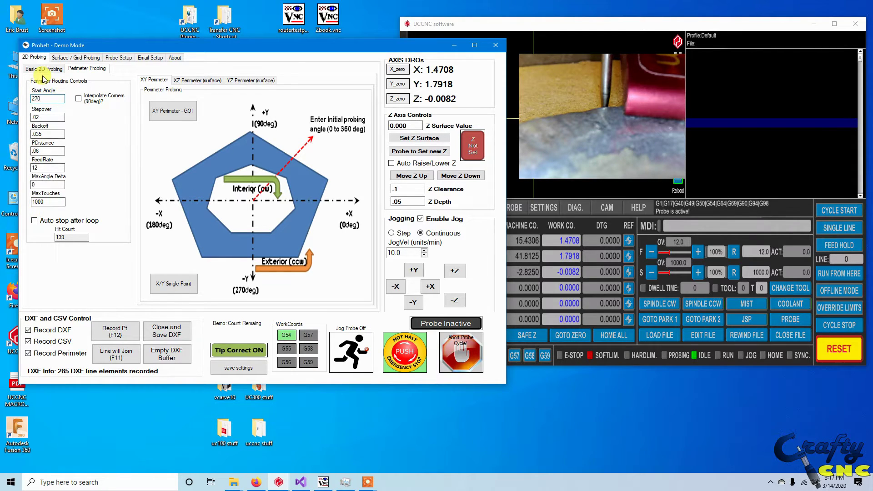
left_click(180, 116)
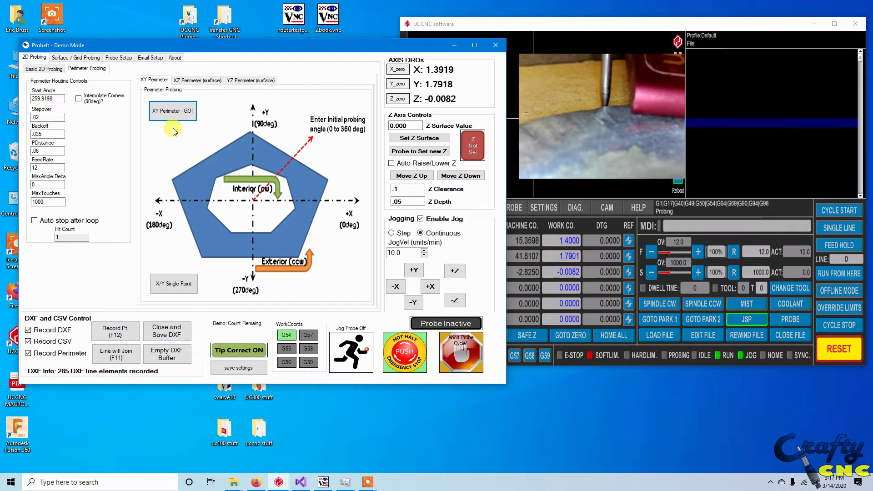
- Dismiss the 'Did not touch' warning so the XY perimeter trace keeps going
left_click(191, 206)
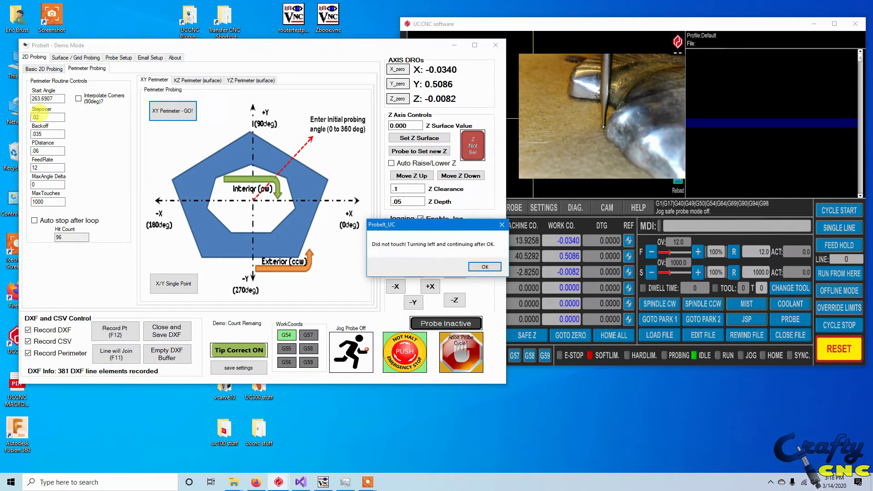
- Acknowledge the missed-touch notice; the trace resumes, reaching 116 hits and 402 DXF elements
left_click(495, 268)
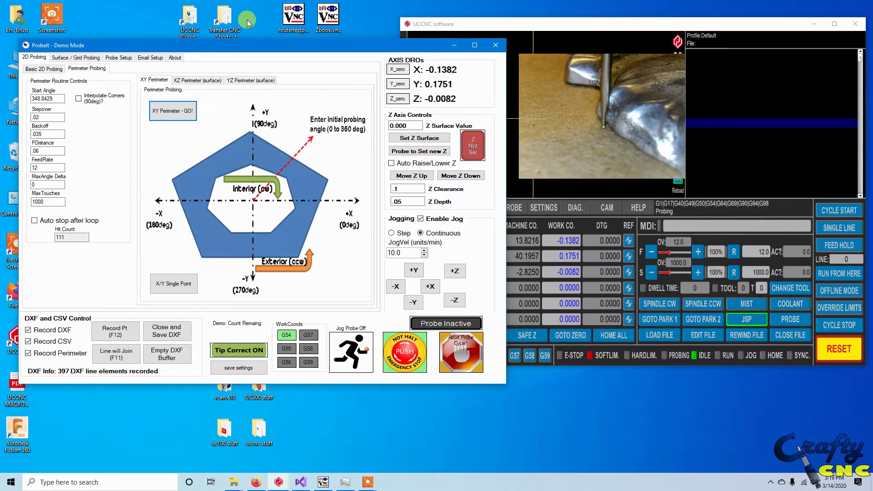
- Check the tip calibration data on Probe Setup, then return to 2D Probing
left_click(119, 58)
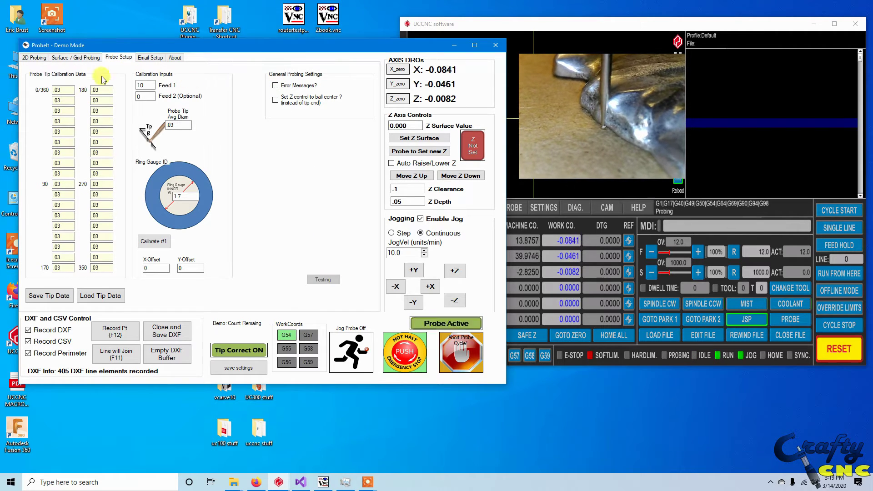
left_click(35, 57)
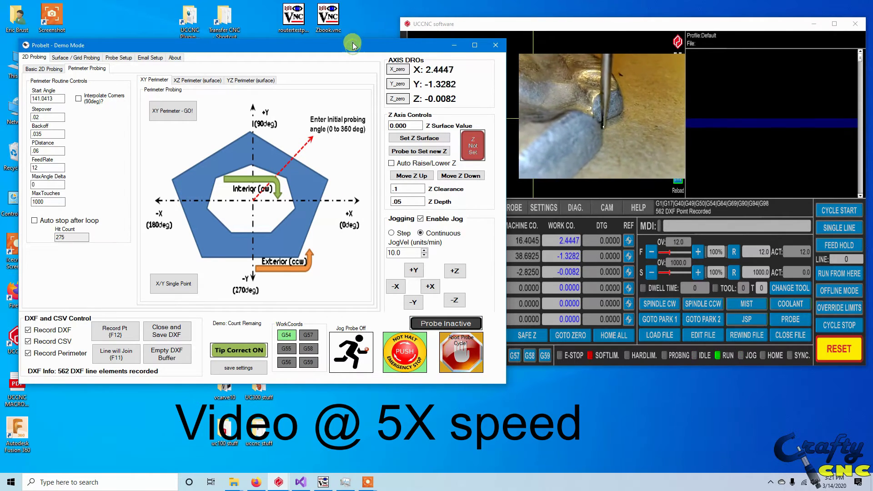
- Nudge the ProbeIt window slightly higher while the perimeter trace continues
left_click_drag(353, 47, 352, 39)
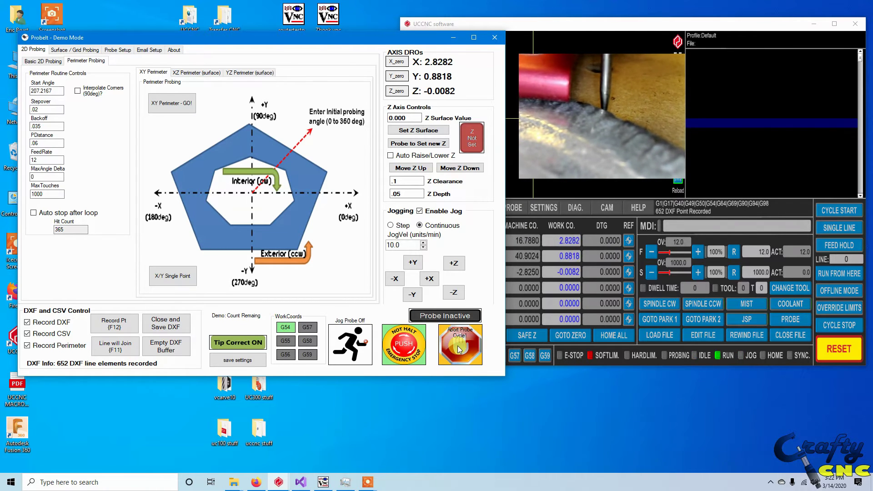
- Stop the probe cycle, jog +X to X 3.0862, and save the trace as 'spartan xyz test1' DXF
left_click(460, 350)
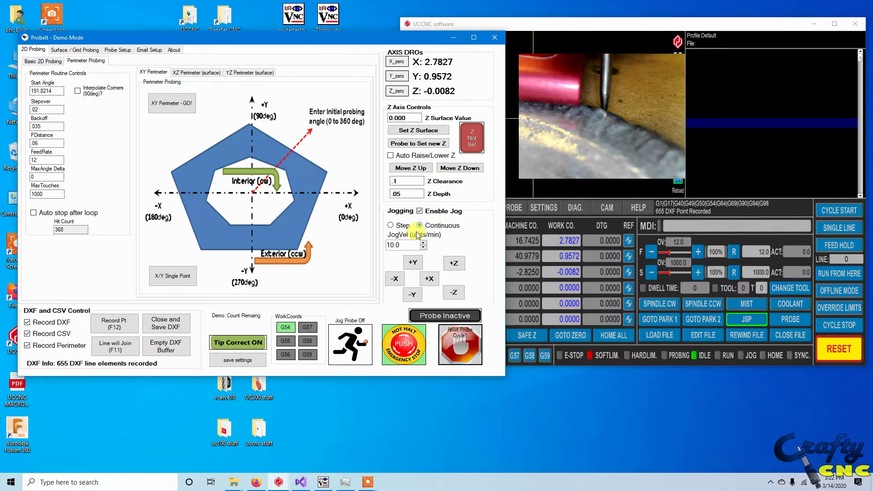
left_click(431, 280)
left_click_drag(431, 280, 455, 265)
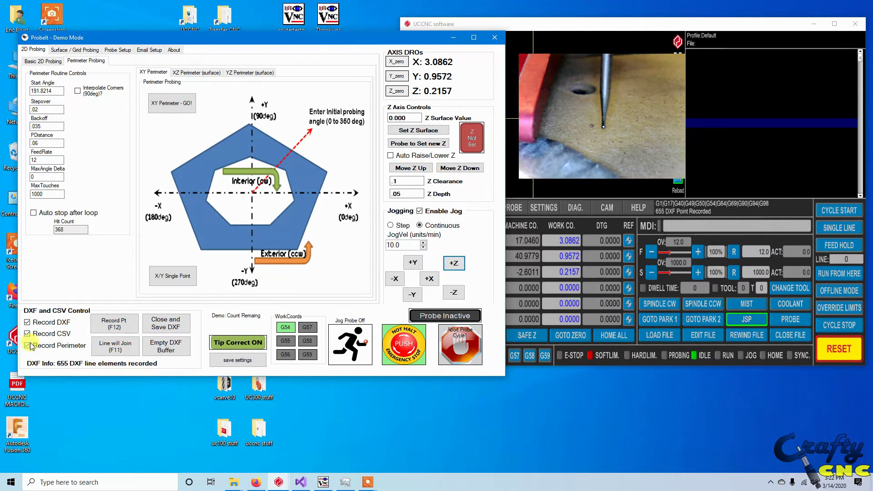
left_click(171, 322)
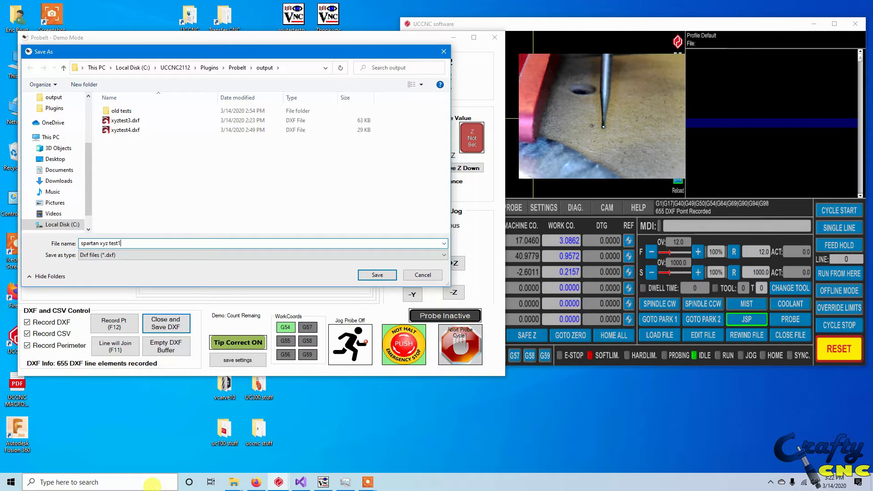
key("Return")
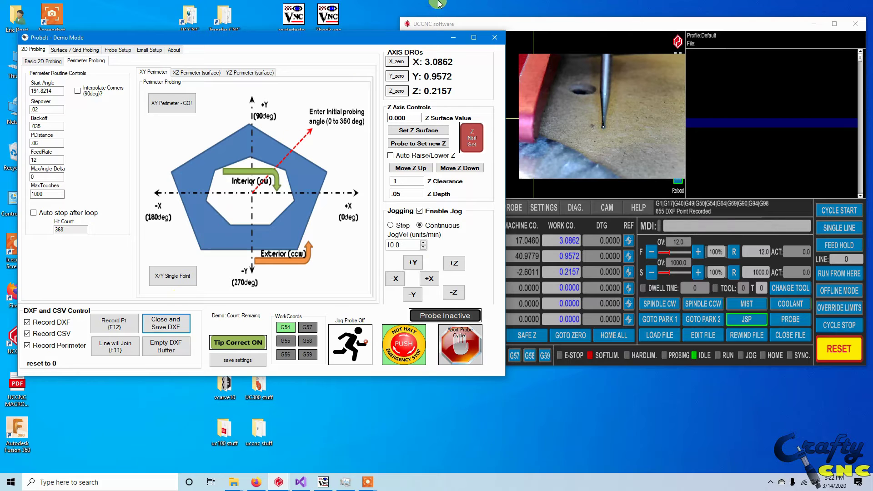
- Hide ProbeIt and UCCNC to reveal the desktop and launch Fusion 360
left_click(456, 37)
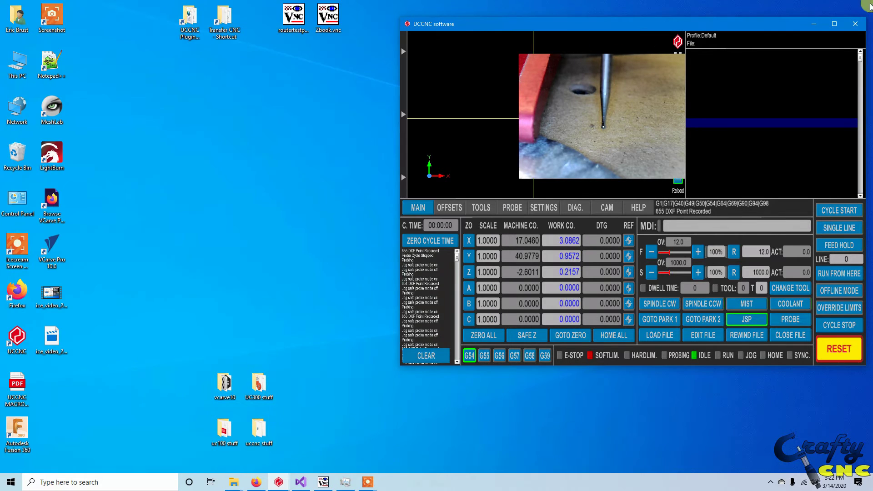
left_click(814, 23)
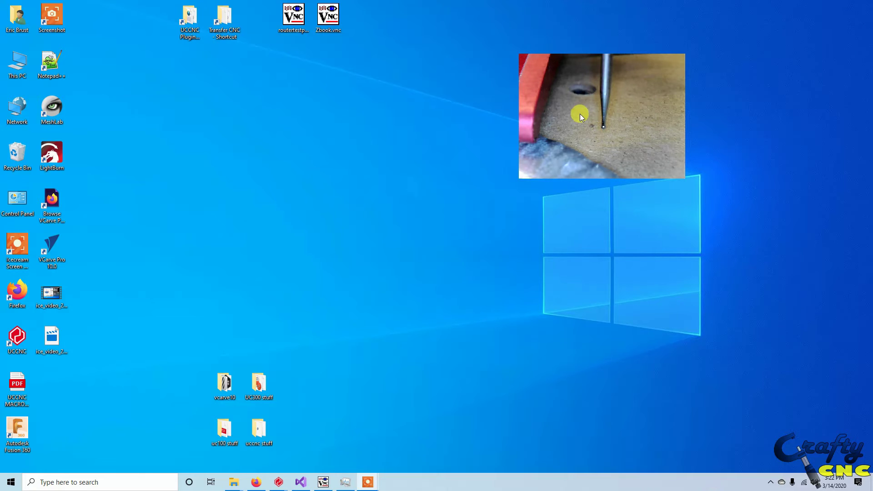
left_click_drag(572, 118, 756, 70)
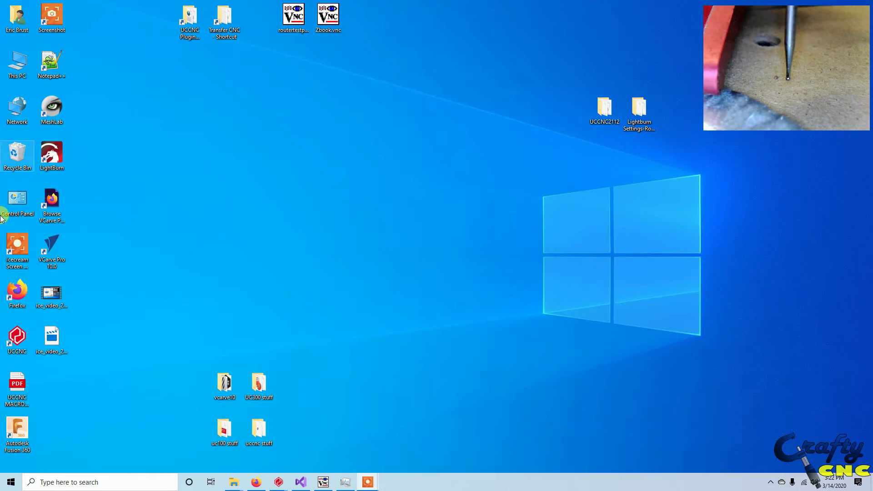
left_click(17, 432)
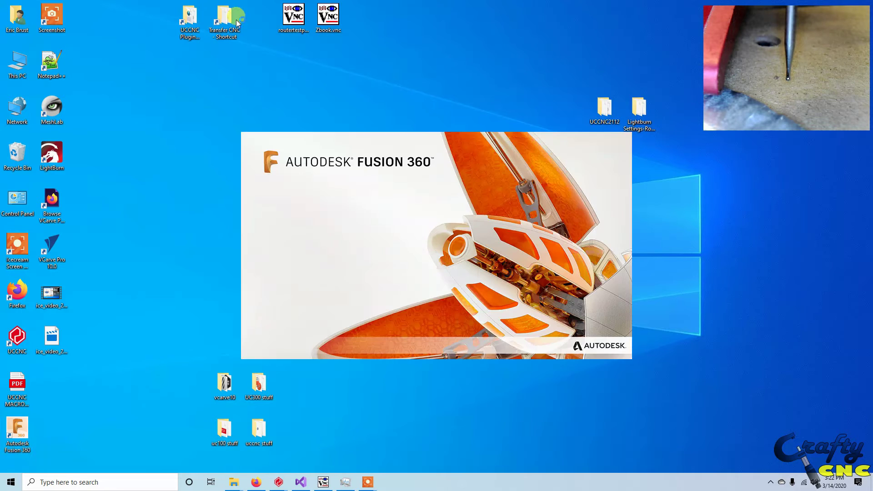
- Browse UCCNC Plugins > ProbeIt > output and select spartan xyz test1.dxf
double_click(187, 21)
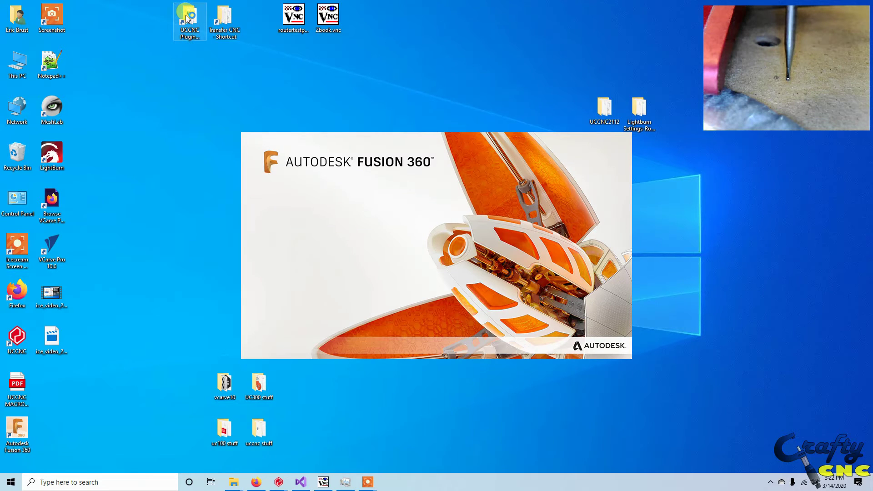
double_click(504, 90)
double_click(500, 87)
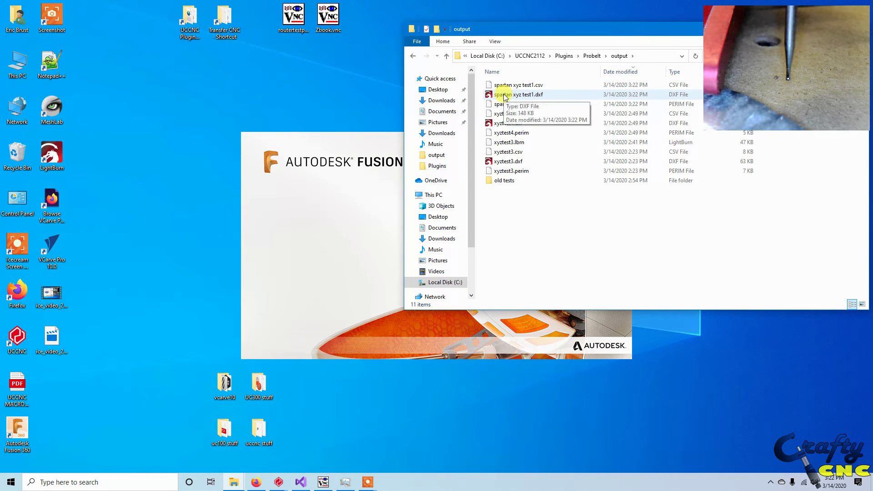
left_click(505, 96)
- Open spartan xyz test1.dxf in LightBurn, zoom in, and select part of the middle trace line
double_click(505, 96)
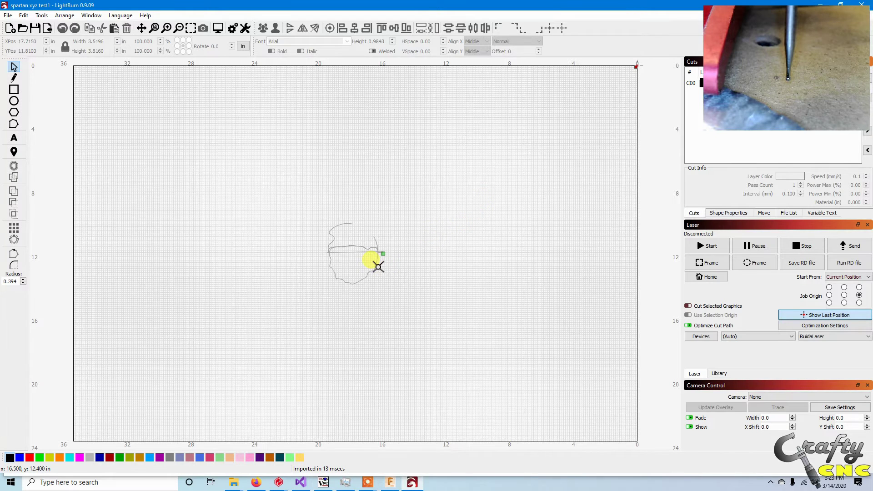
scroll(344, 261, "up", 5)
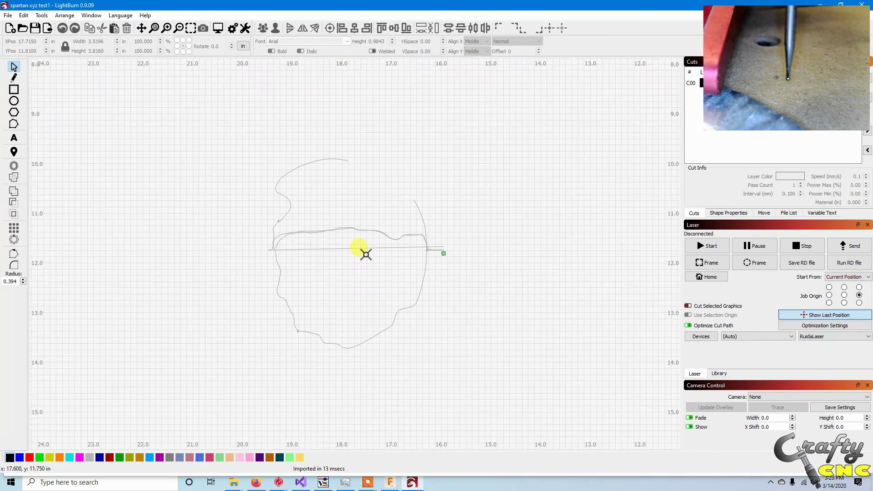
scroll(366, 254, "up", 2)
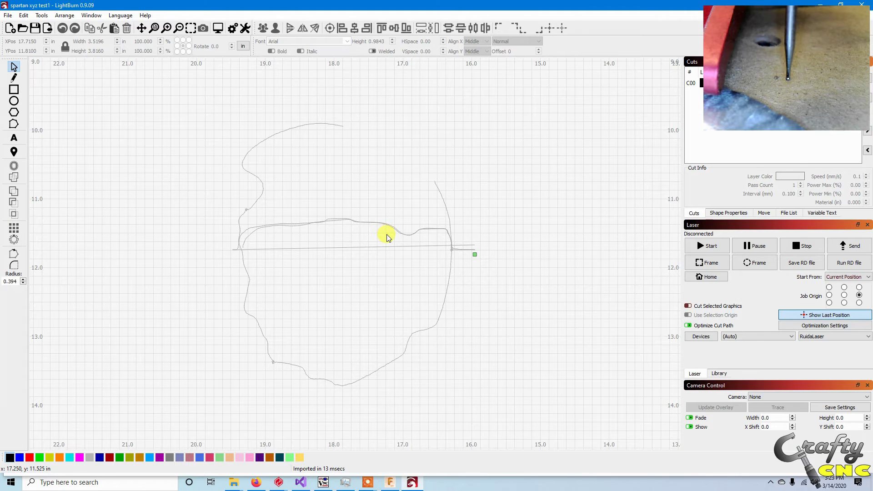
mouse_move(387, 237)
left_mouse_down()
mouse_move(357, 209)
mouse_move(312, 200)
left_mouse_up()
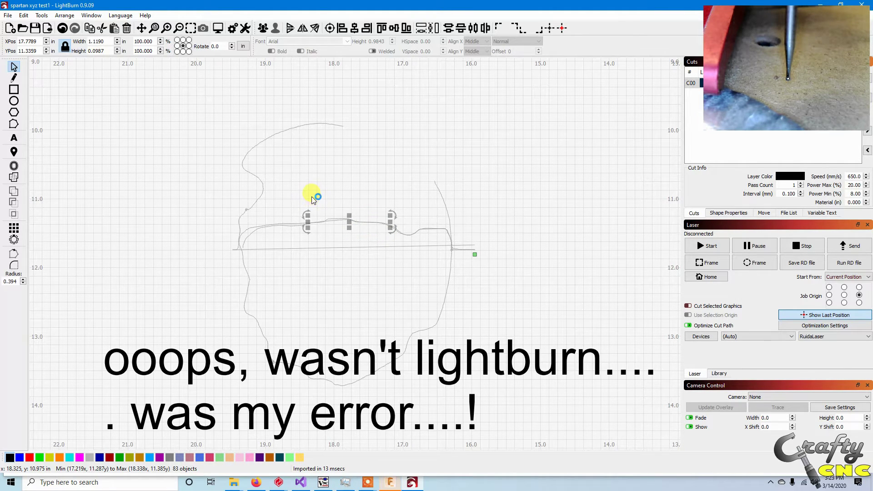
- Zoom back out and bring the ProbeIt window forward from the taskbar
scroll(323, 250, "down", 2)
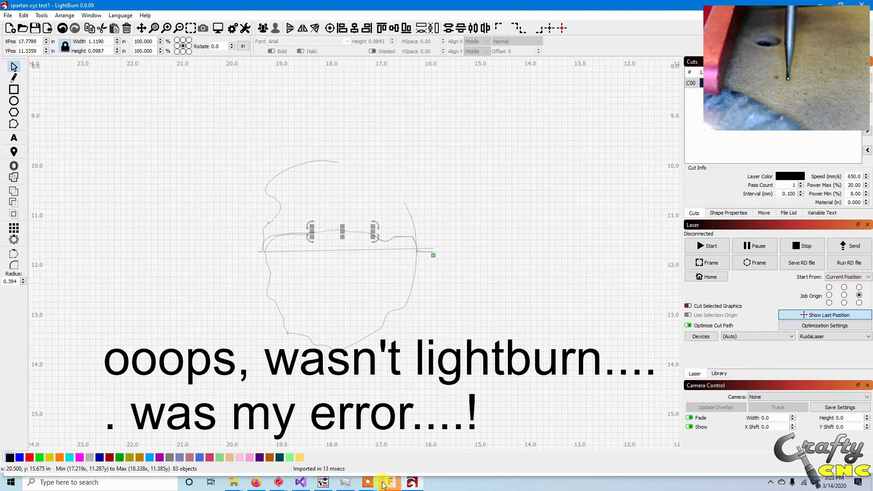
left_click(279, 483)
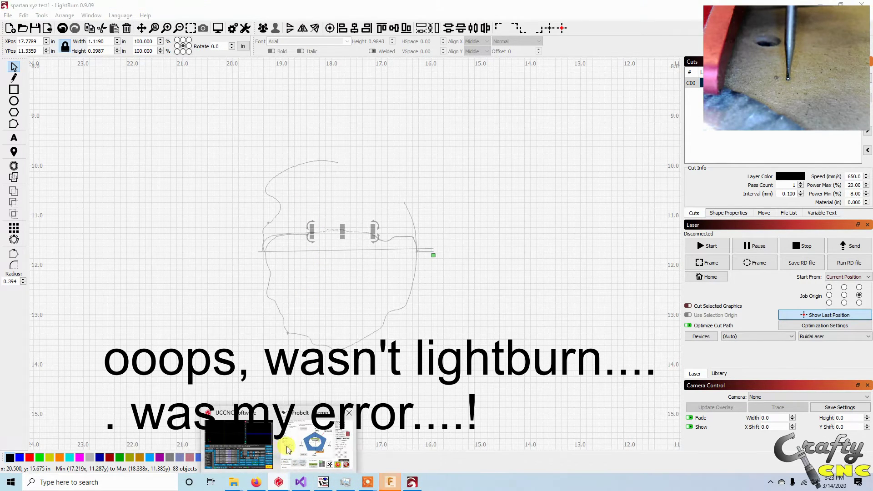
left_click(296, 448)
- Review the XZ Perimeter (surface) settings, then minimize ProbeIt to reveal the LightBurn drawing
left_click(197, 73)
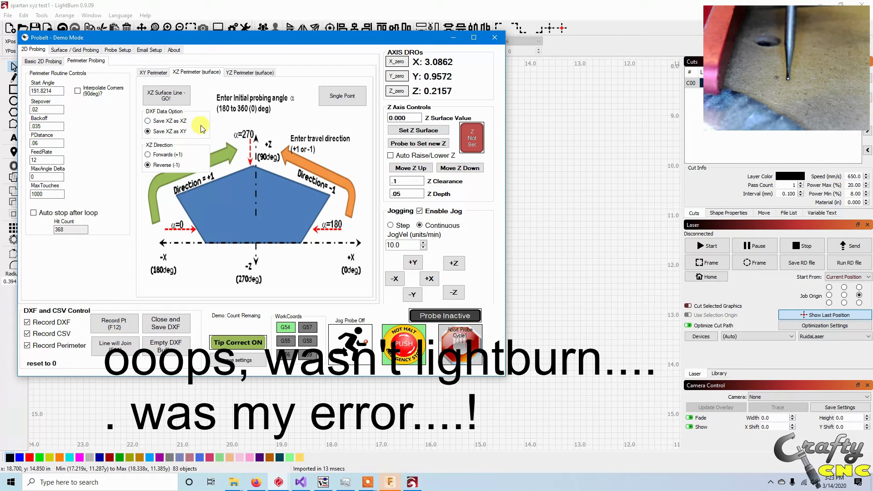
left_click(453, 38)
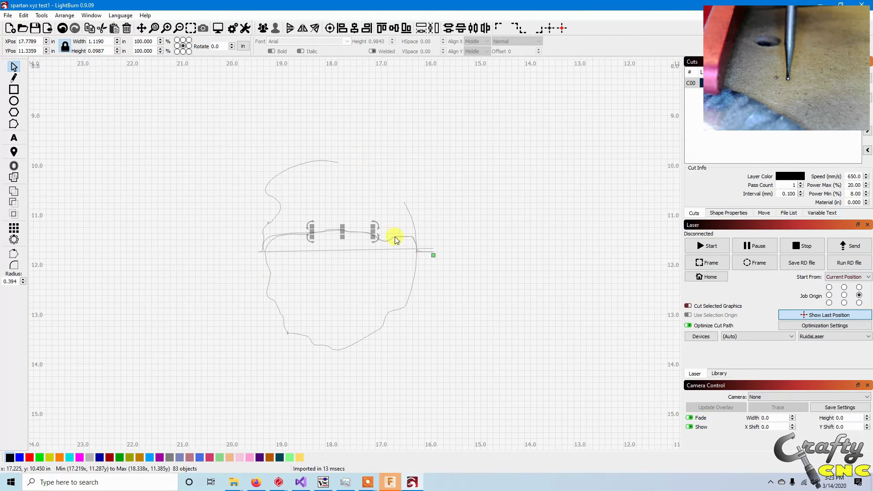
- Insert spartan xyz test1.dxf into Fusion 360 as a sketch on the horizontal origin plane
left_click(390, 482)
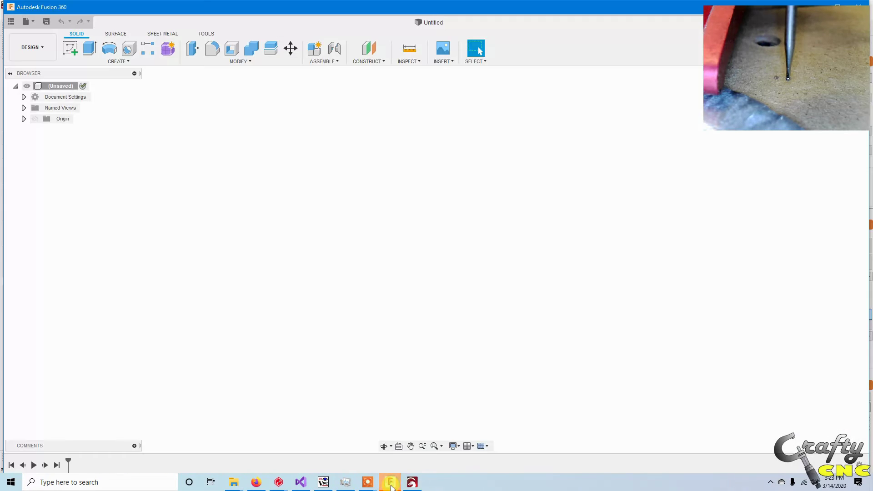
left_click(439, 61)
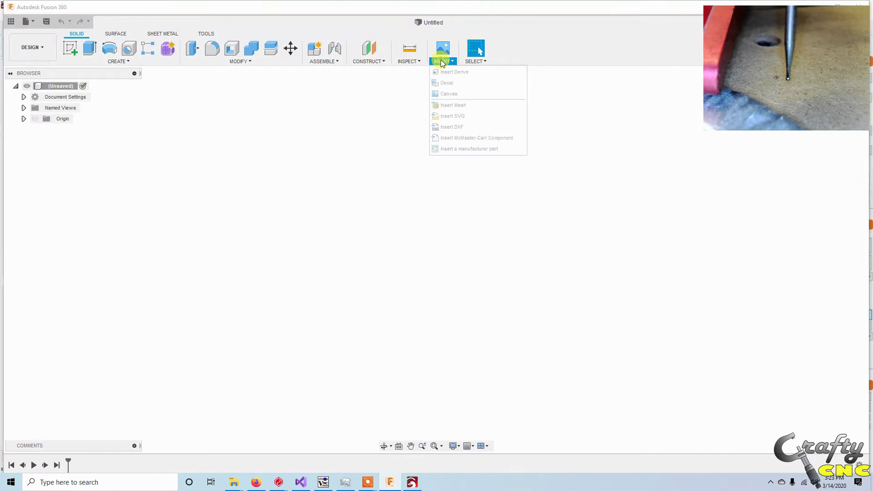
left_click(449, 127)
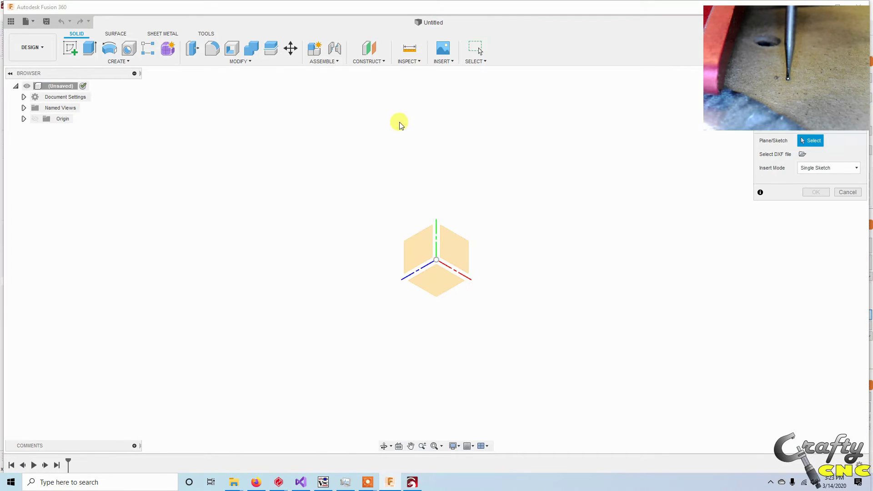
left_click(438, 292)
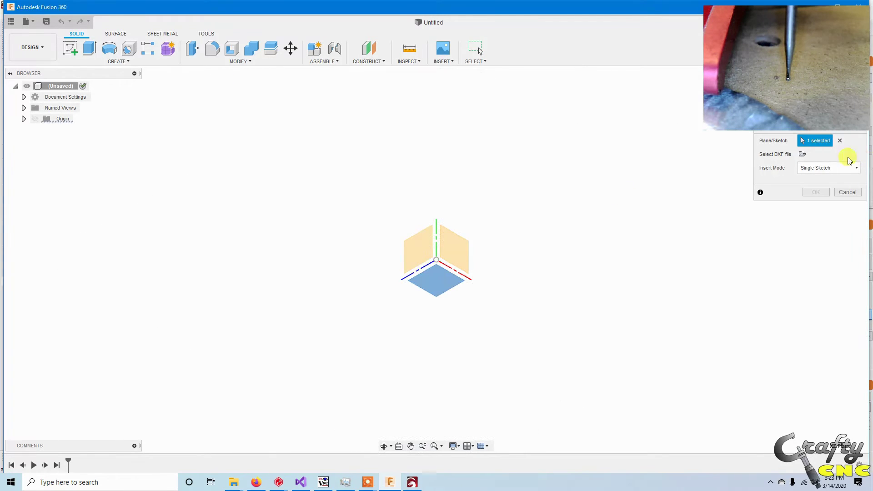
left_click(803, 155)
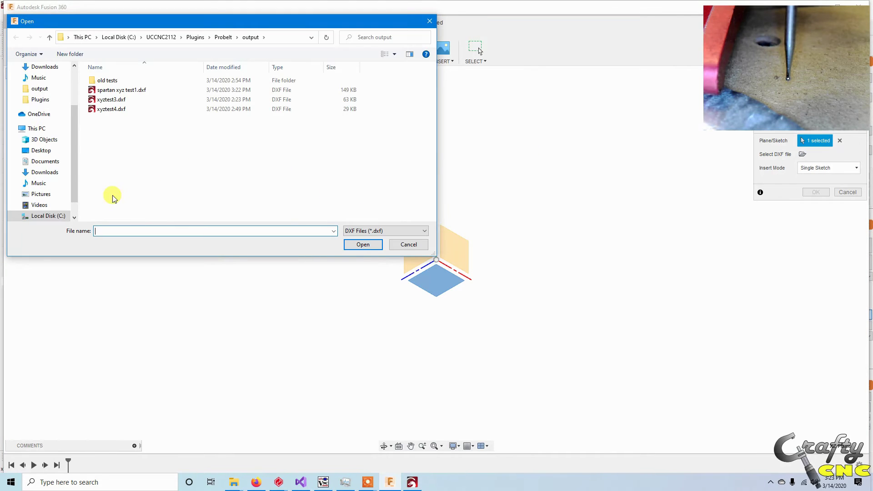
double_click(107, 90)
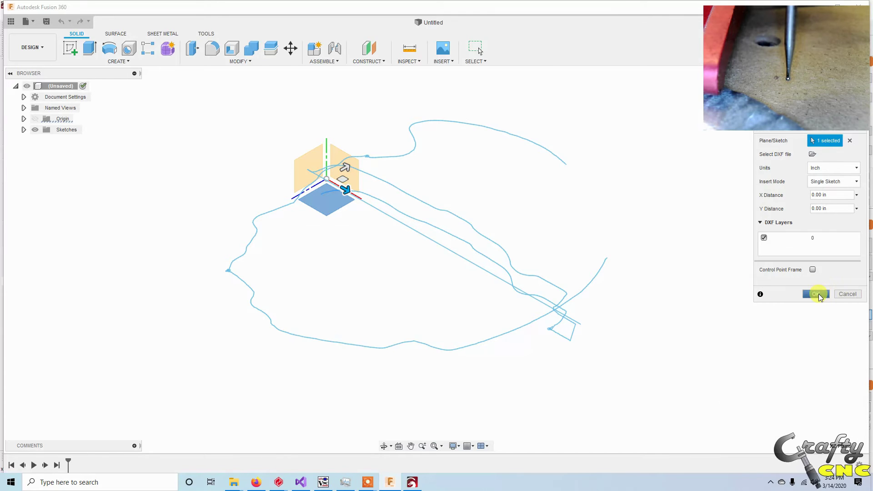
left_click(816, 294)
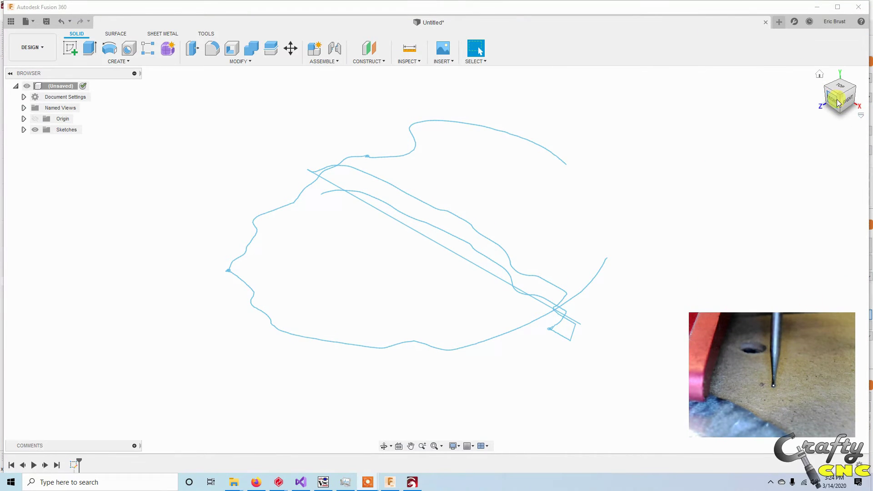
- Orbit to the Front view, quit Fusion 360 without saving, and close LightBurn
mouse_move(839, 103)
left_mouse_down()
mouse_move(861, 70)
mouse_move(852, 70)
mouse_move(853, 103)
left_mouse_up()
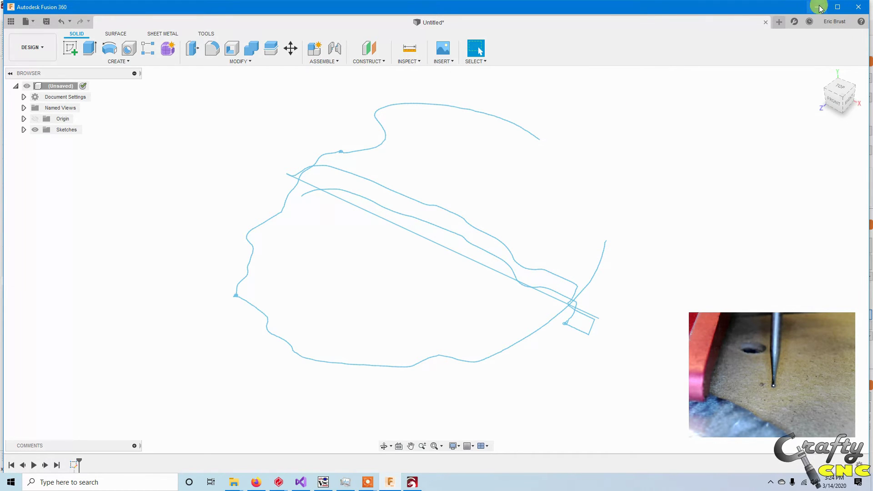
left_click(858, 7)
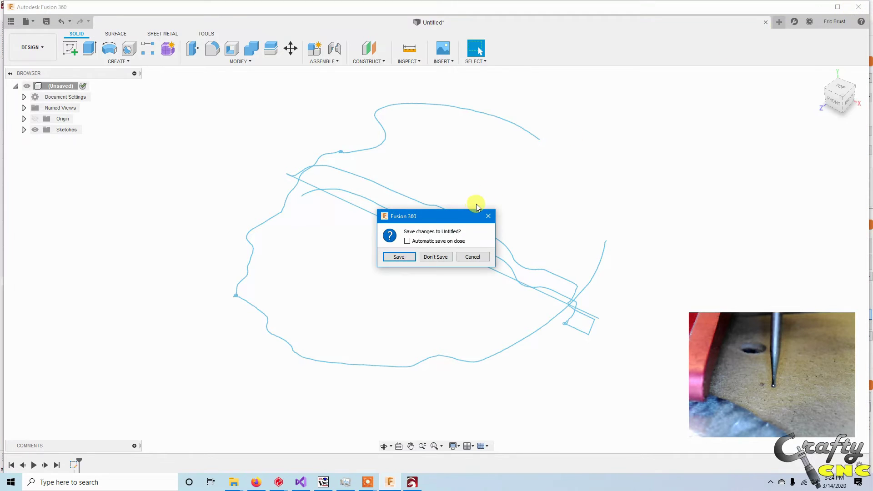
left_click(433, 258)
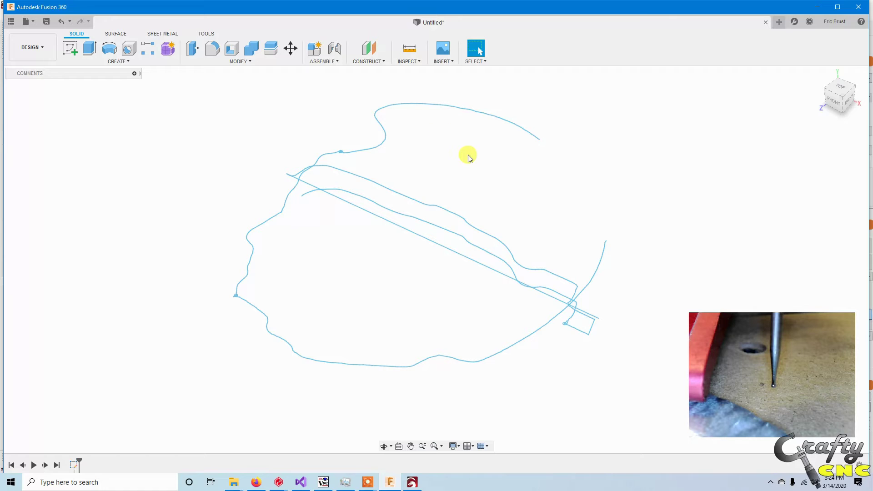
left_click(858, 7)
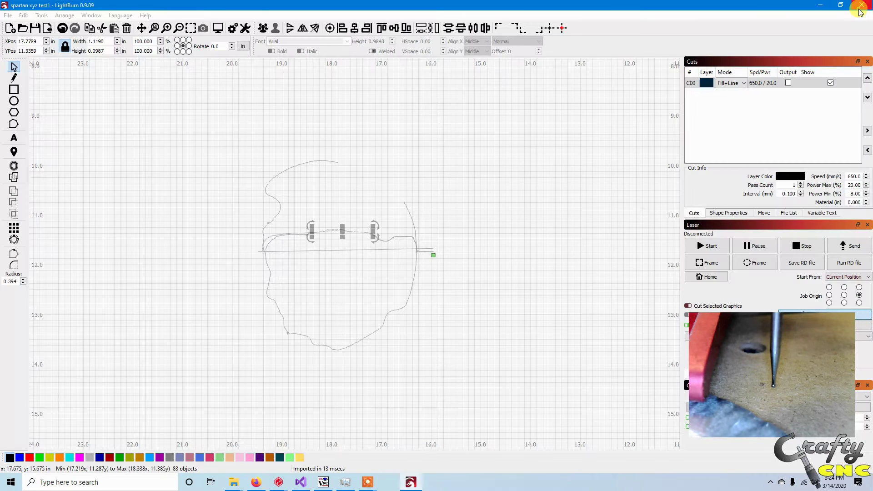
- Close LightBurn without saving the project and minimize the output folder window
left_click(861, 6)
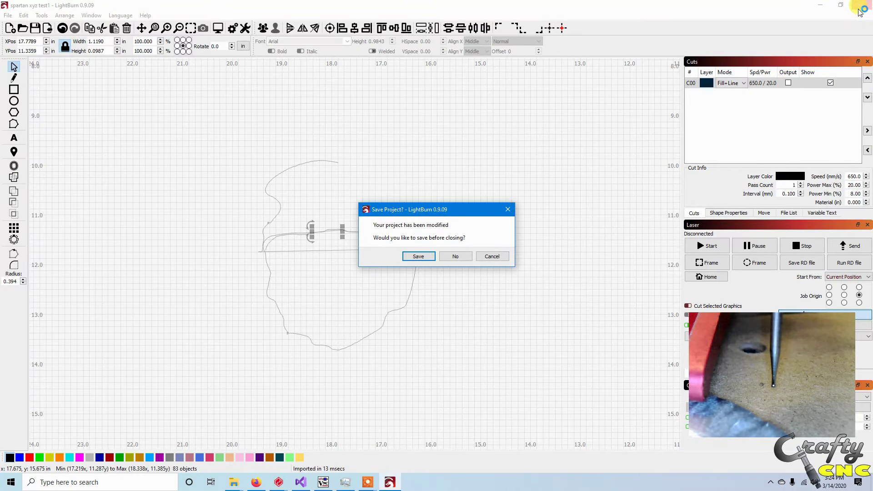
left_click(455, 262)
left_click(819, 31)
left_click(545, 175)
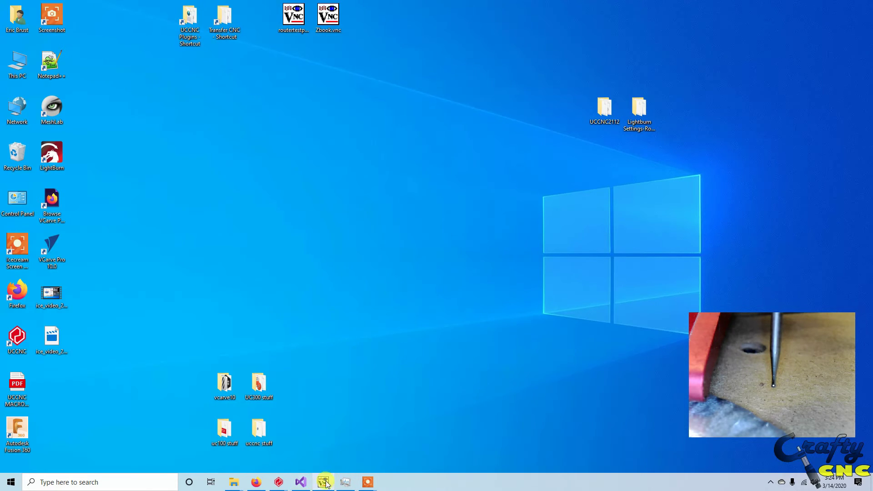
- Bring ProbeIt and UCCNC forward and move the camera view over the toolpath display
mouse_move(278, 483)
left_click(316, 447)
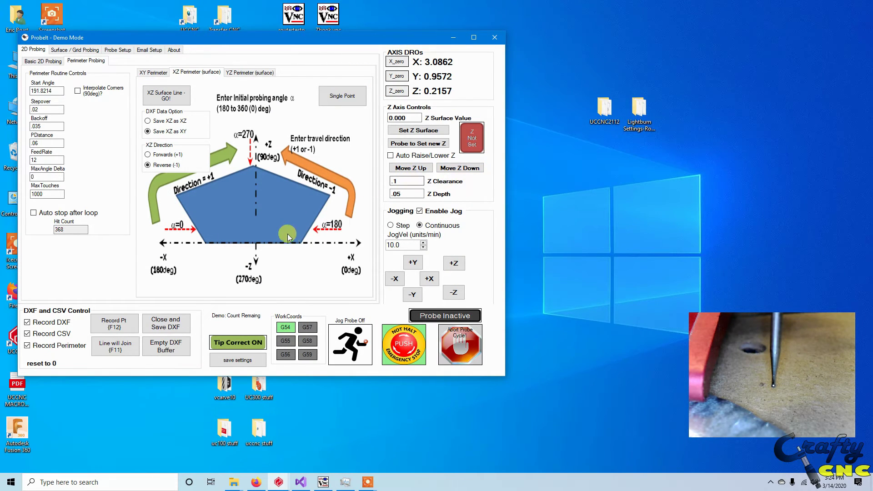
left_click(279, 483)
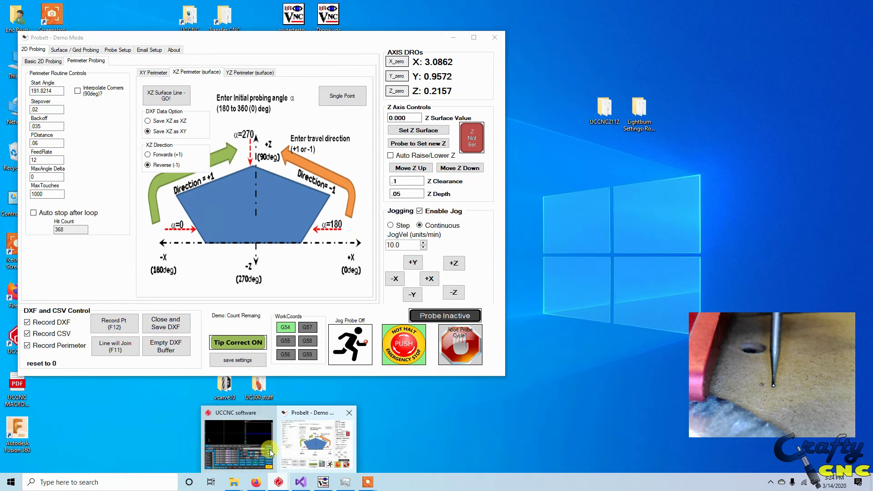
left_click(270, 453)
left_click_drag(763, 353, 663, 93)
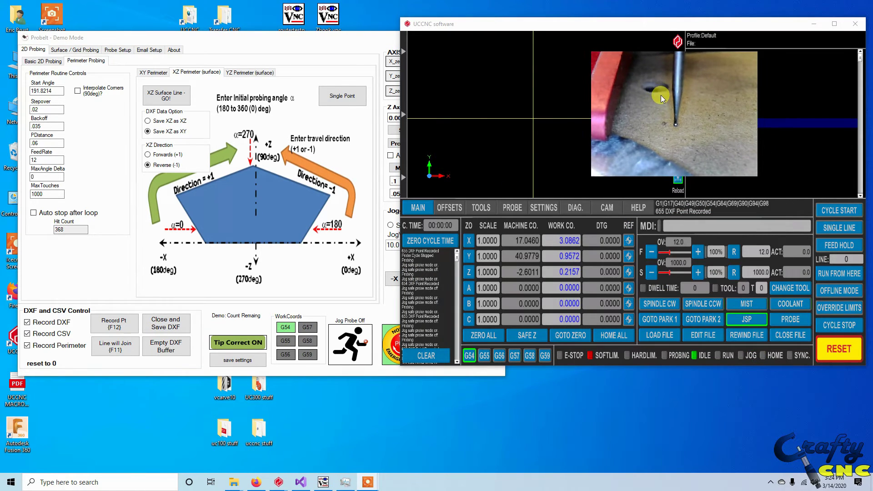
left_click(341, 45)
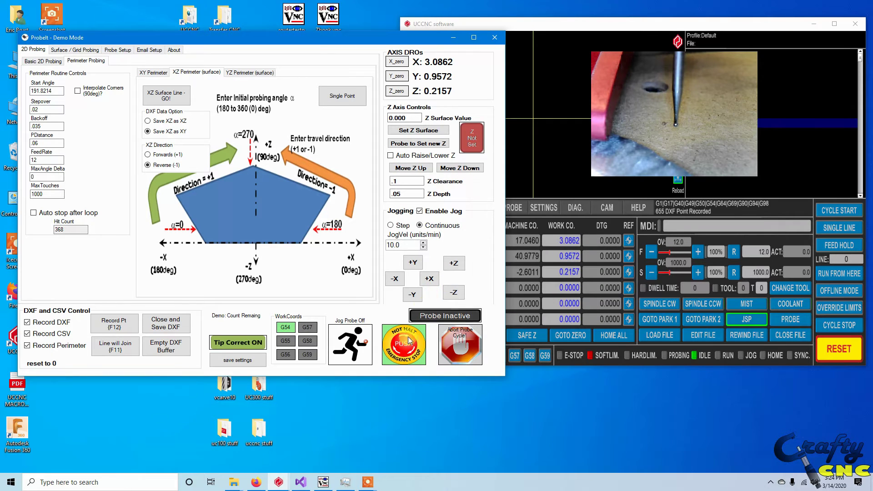
mouse_move(279, 485)
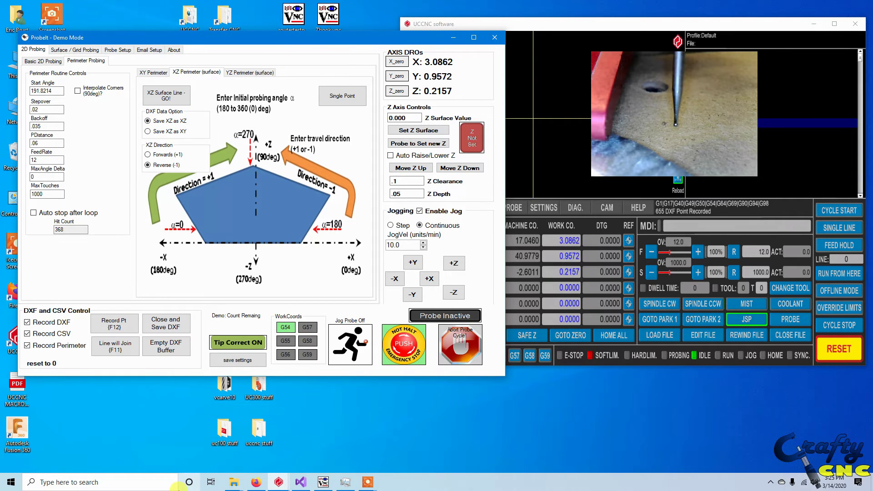
- Jog the probe in X and Y and lower it to X 3.0621, Y -0.2356, Z 0.0298
key("Down")
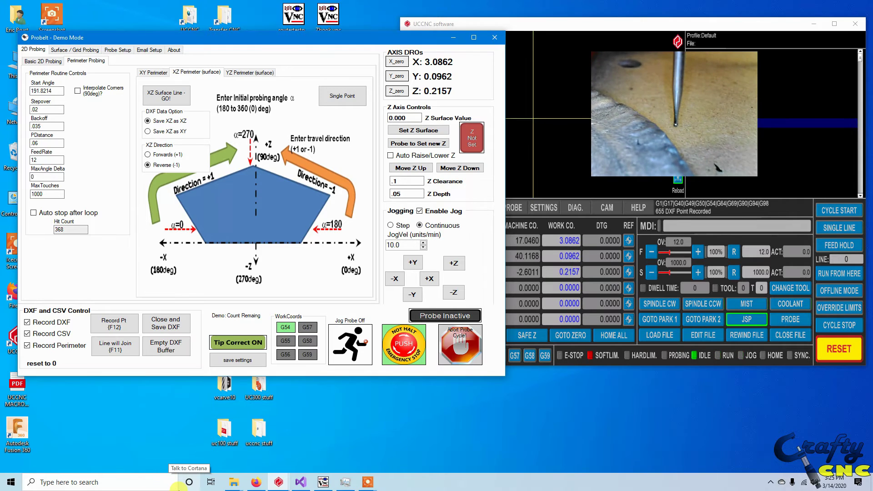
key("Right")
key("Down")
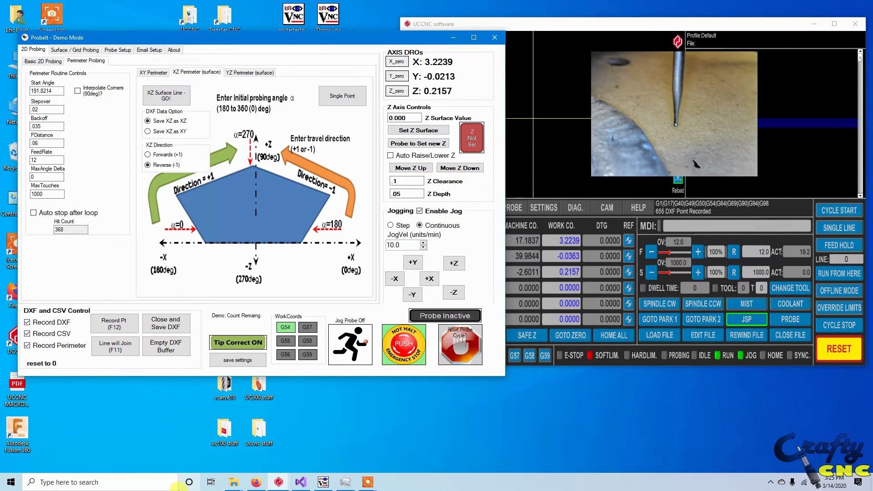
key("Left")
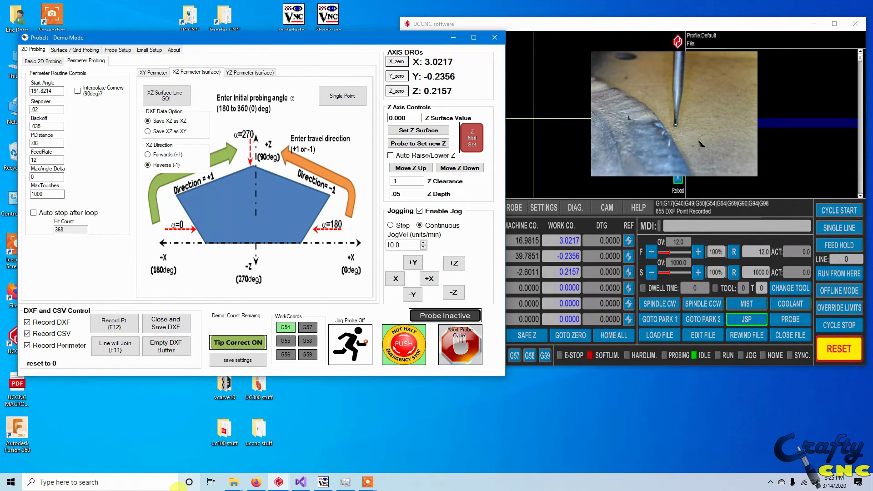
key("Right")
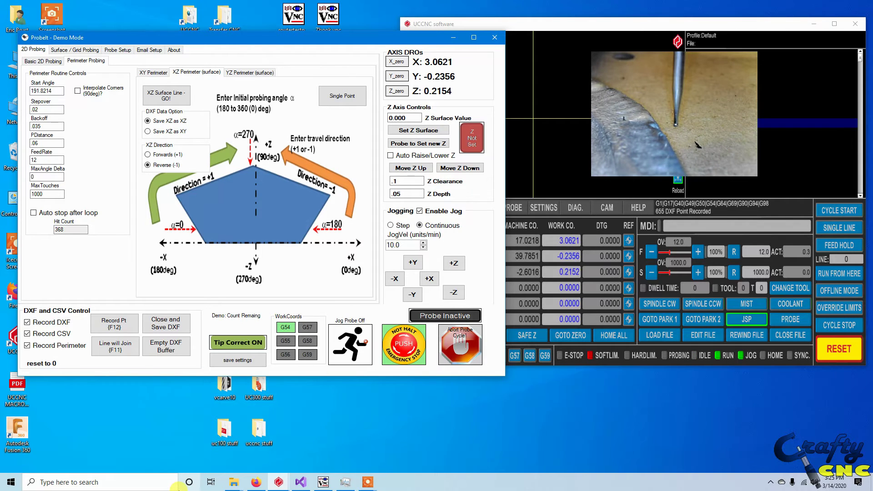
key("Page_Down")
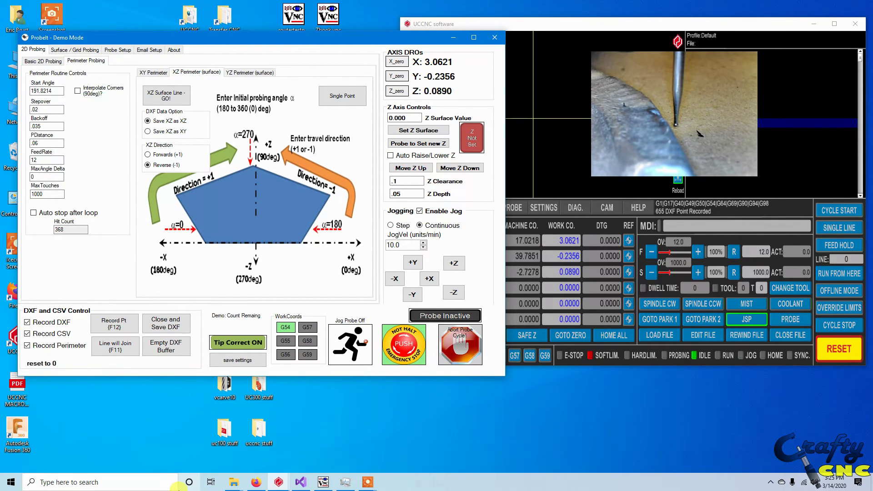
key("Page_Down")
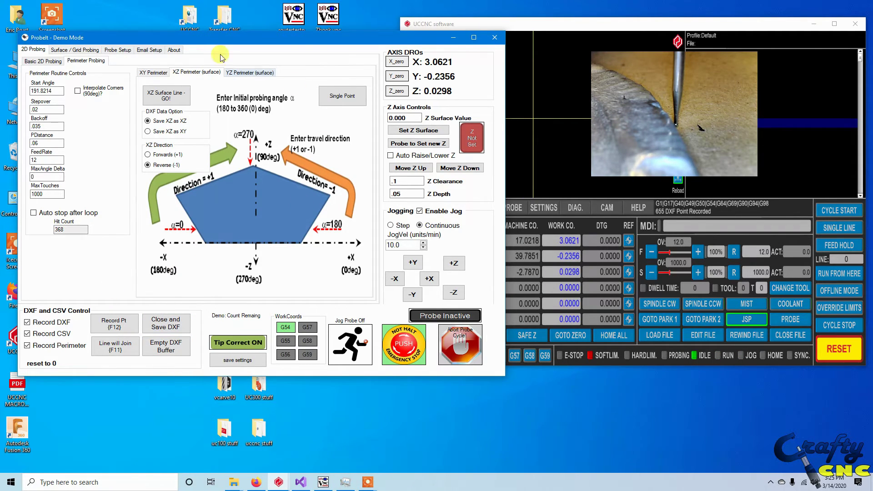
- Set Start Angle to 270 and run the XZ Surface Line probe, restarting after 'No edge found'
double_click(49, 90)
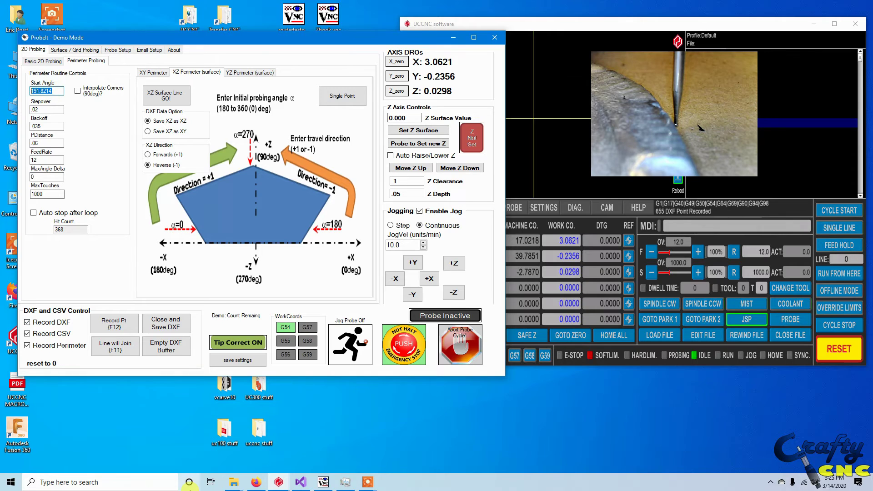
type("270")
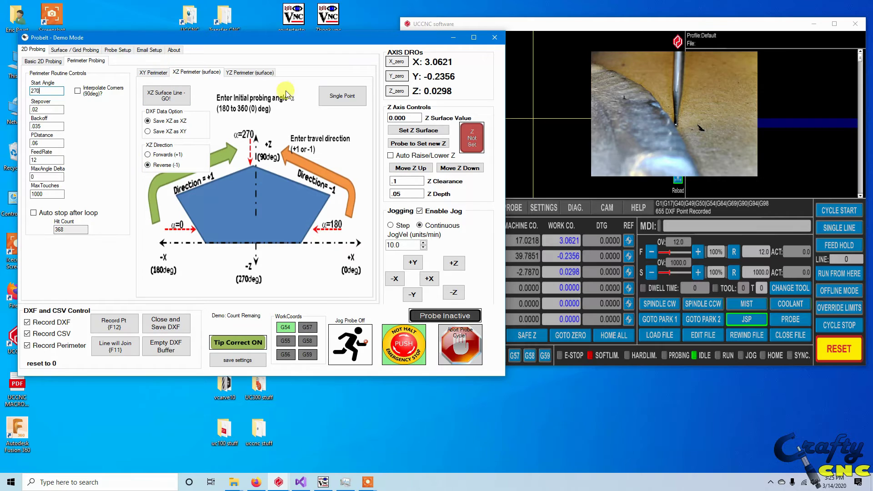
left_click(166, 97)
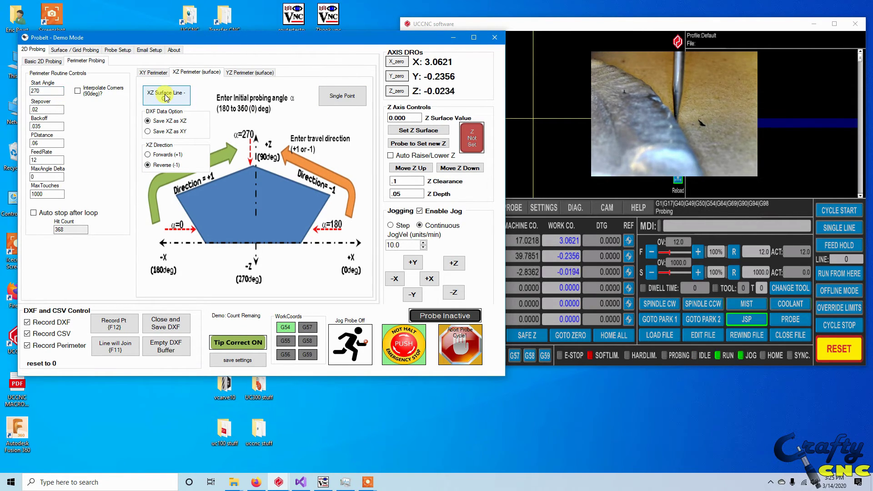
key("Return")
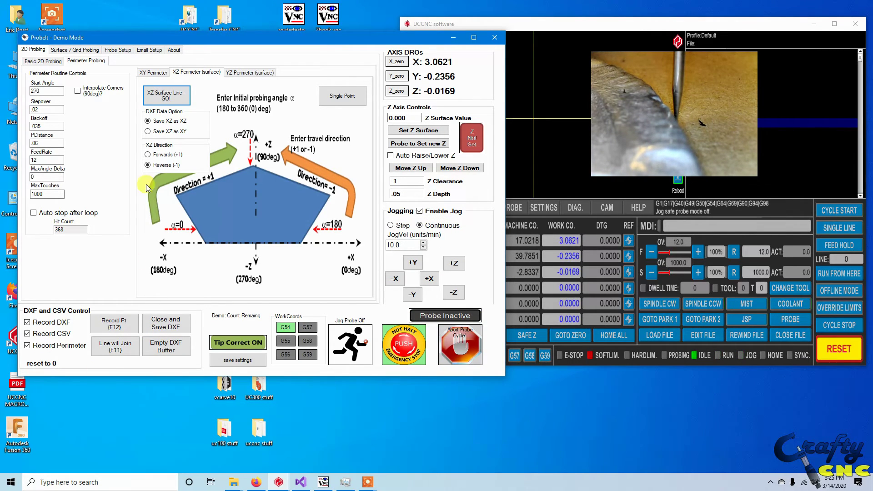
left_click(163, 96)
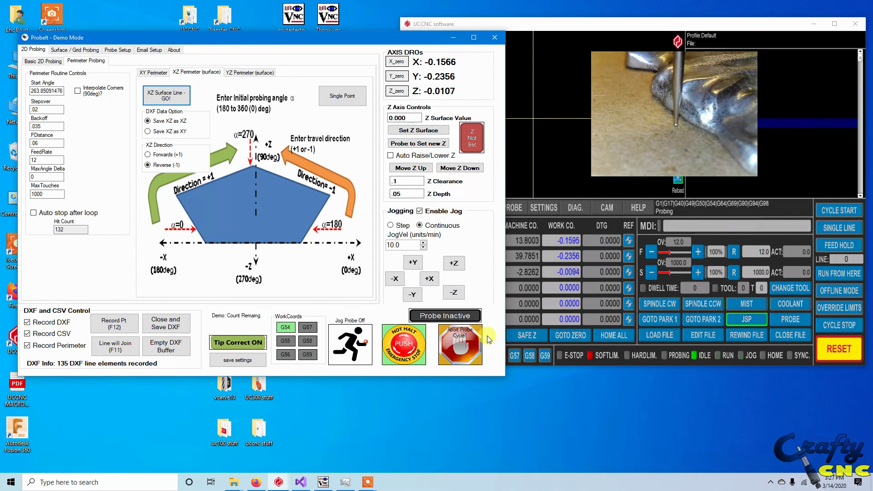
- Abort the running probe and start a new XZ surface line pass, dismissing the lost-contact message
left_click(453, 340)
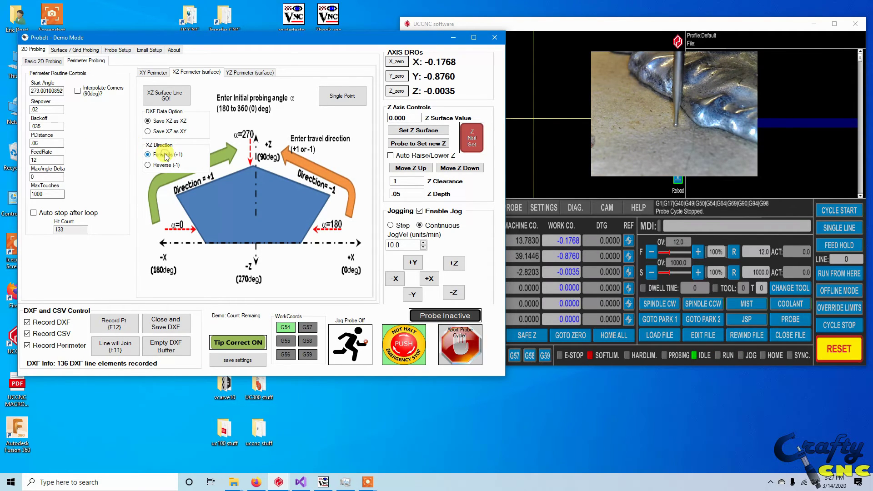
left_click(181, 95)
key("Return")
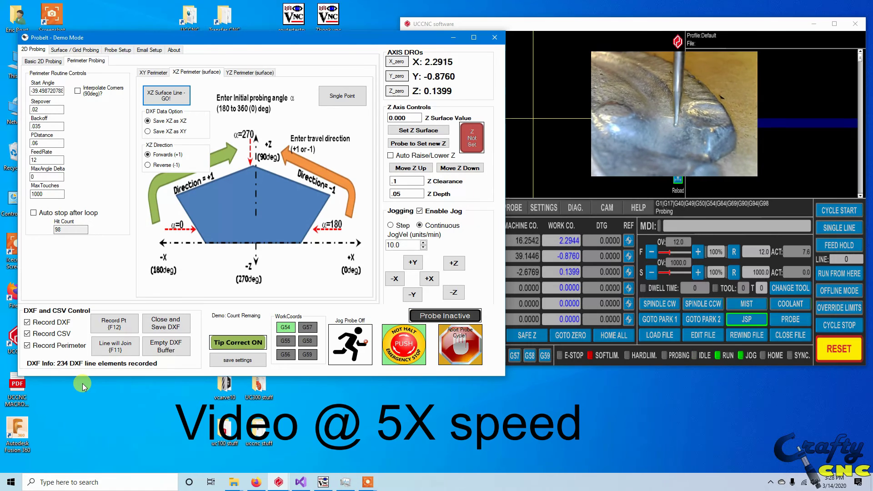
left_click(448, 265)
- Correct Start Angle to 270, rerun the XZ surface probe, and stop it at 271 elements
double_click(47, 90)
type("-270")
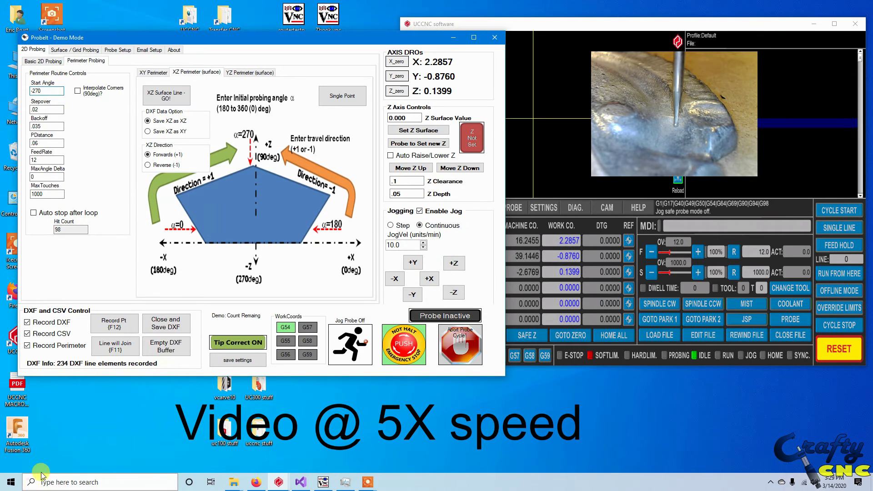
left_click(166, 95)
left_click(487, 273)
left_click(166, 95)
left_click(487, 273)
left_click(32, 90)
key("Delete")
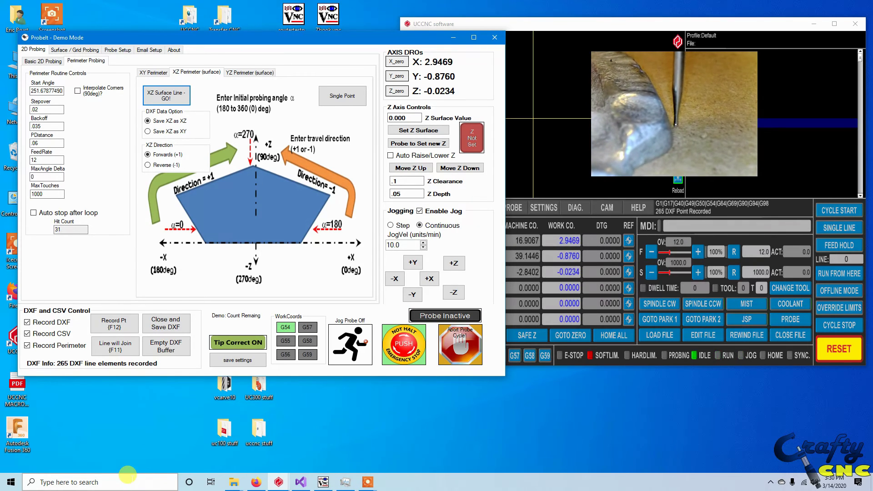
left_click(10, 339)
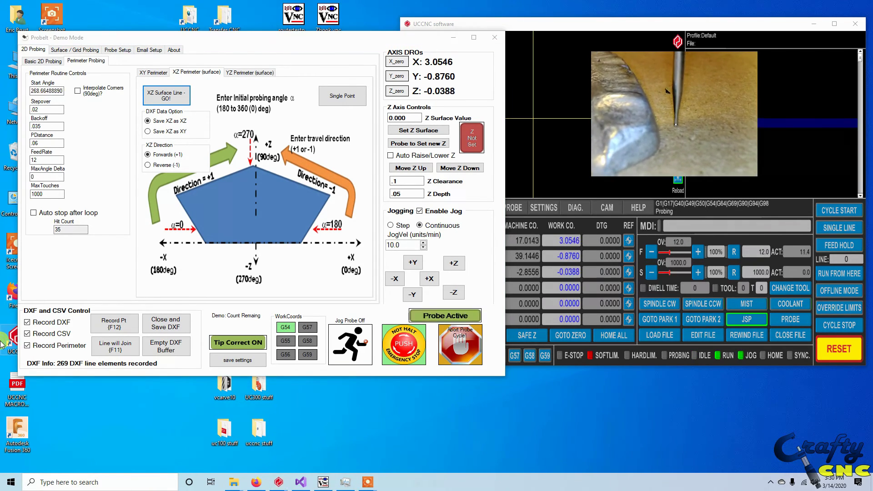
left_click(461, 346)
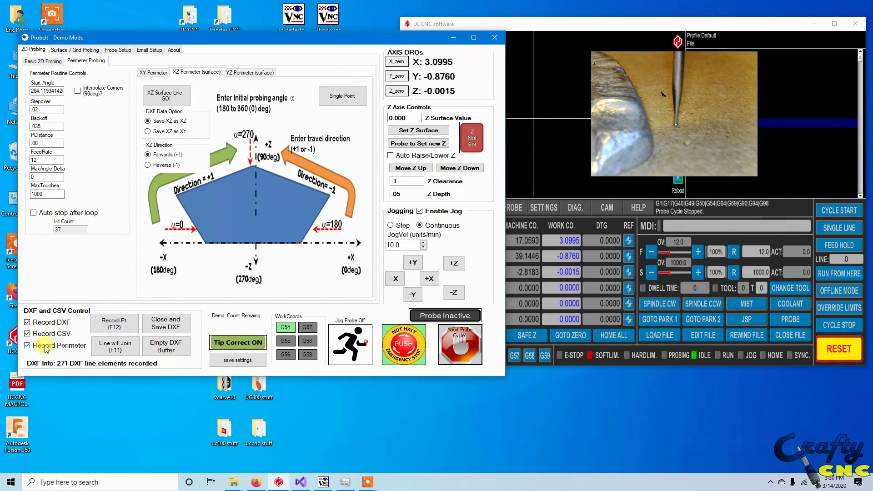
- Save the recorded trace as spartan xyz test2.dxf, clearing the DXF buffer
left_click(165, 323)
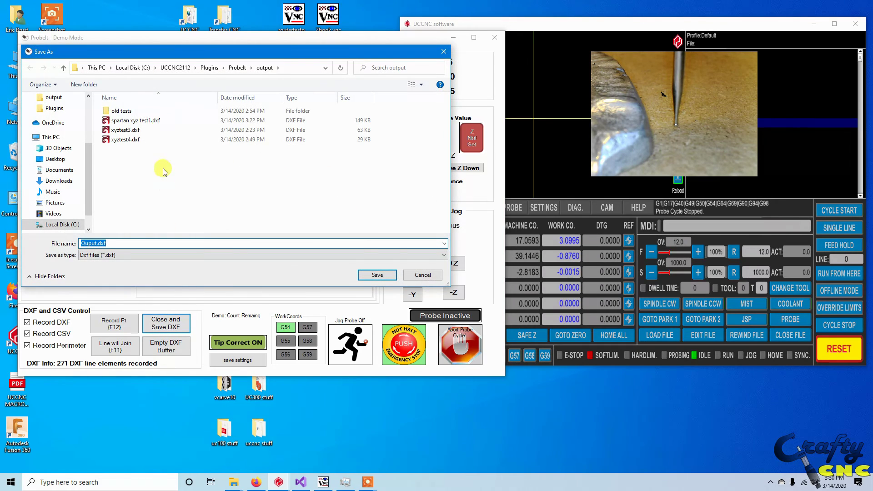
left_click(127, 121)
triple_click(119, 243)
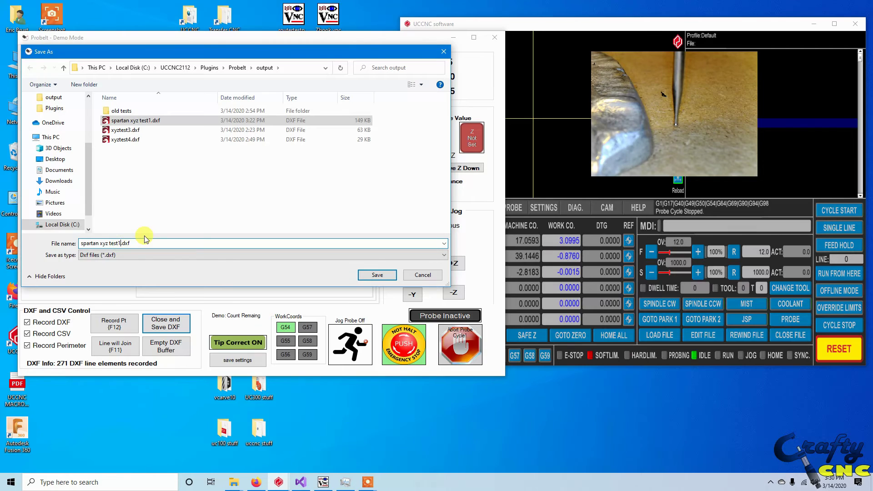
key("BackSpace")
type("2")
key("Return")
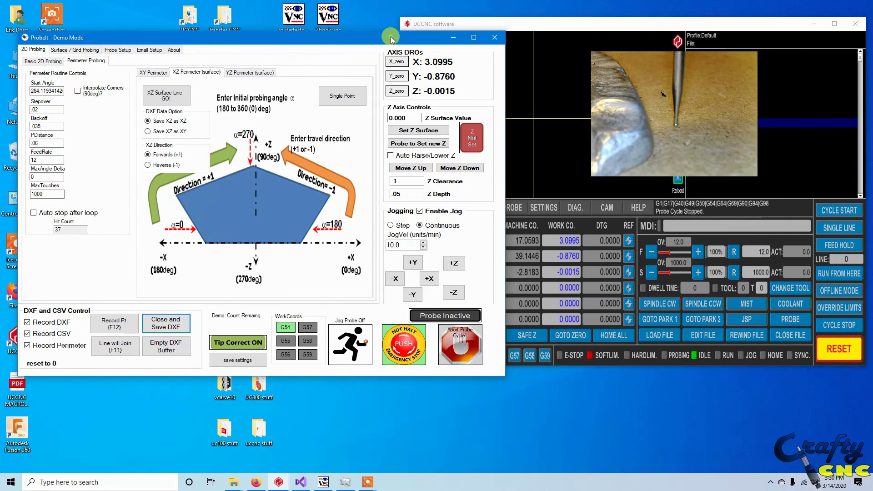
left_click_drag(392, 40, 441, 103)
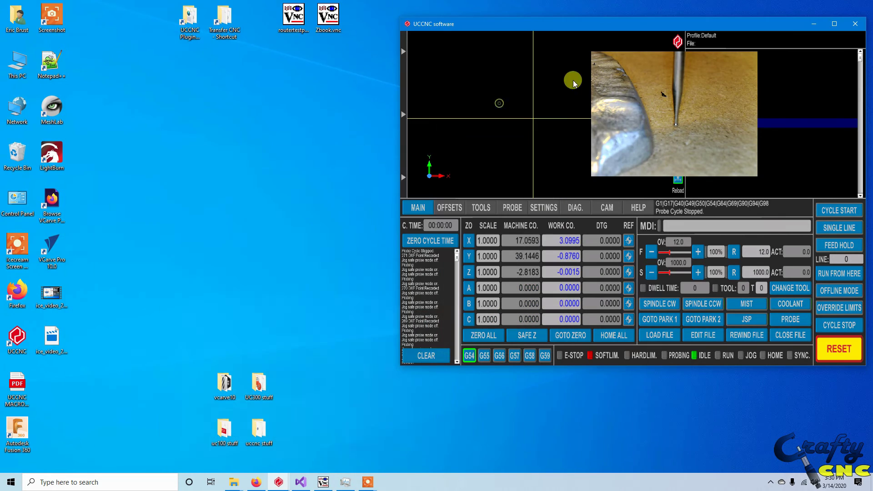
- Minimize ProbeIt and UCCNC, then open spartan xyz test2.dxf from UCCNC Plugins > Probeit > output
left_click(502, 100)
left_click(807, 28)
left_click_drag(675, 94, 798, 375)
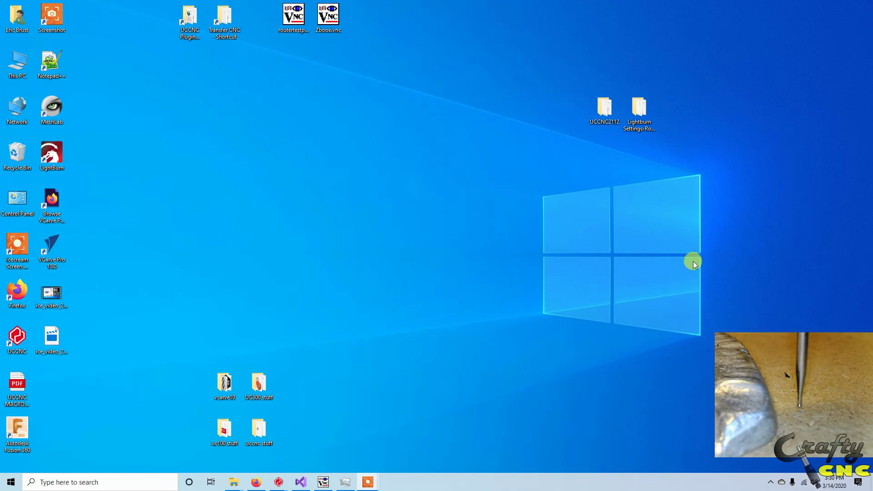
left_click(197, 24)
double_click(197, 24)
left_click(107, 73)
double_click(109, 74)
double_click(108, 64)
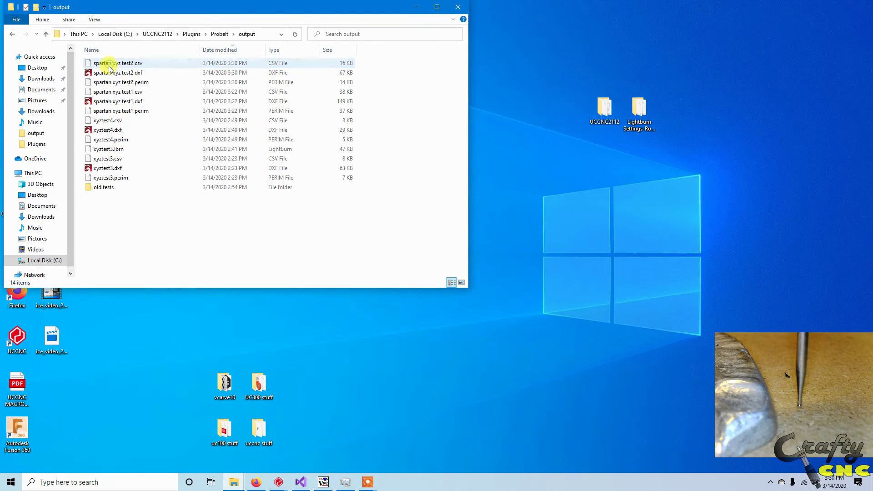
double_click(109, 73)
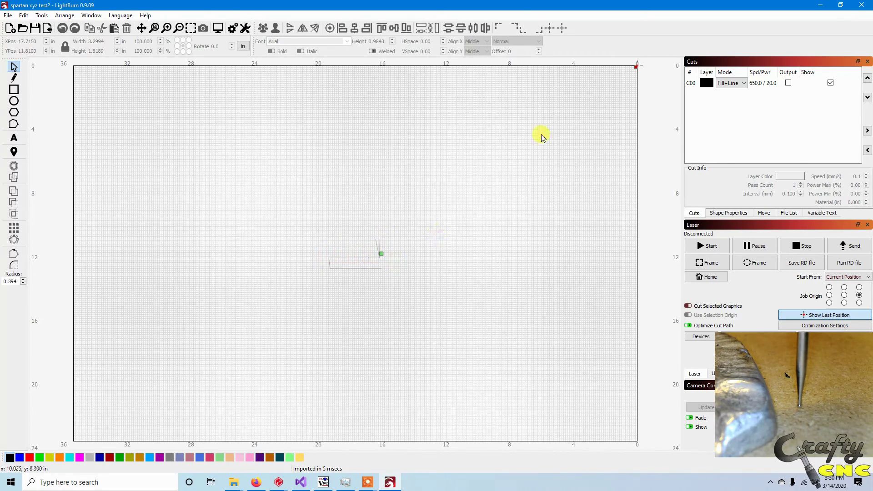
- Close LightBurn, declining to save the spartan xyz test2 project
left_click(862, 5)
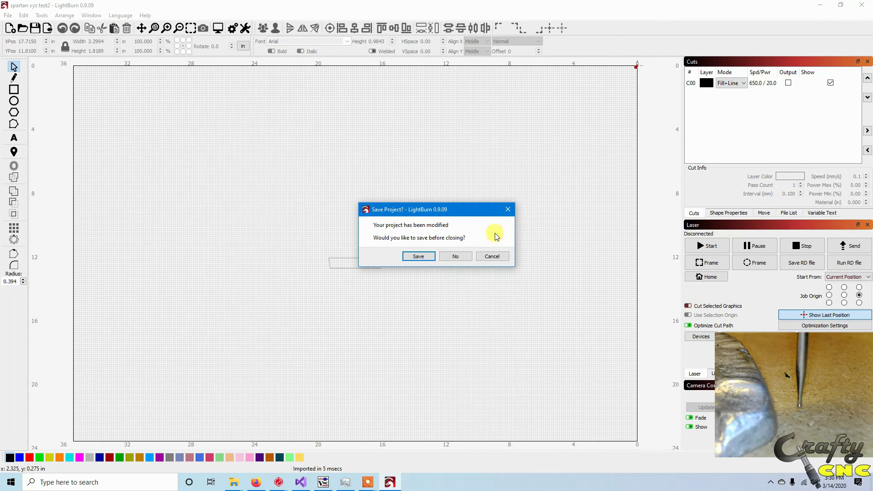
left_click(450, 257)
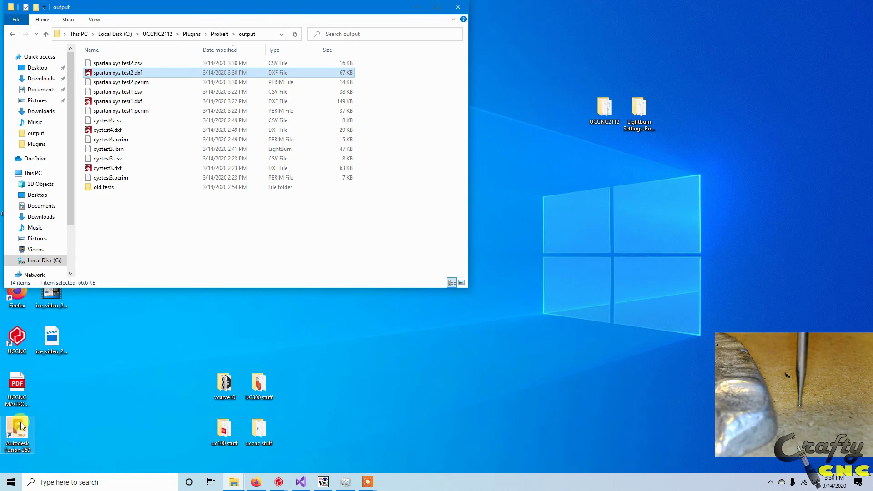
- Start Autodesk Fusion 360 from its desktop shortcut to get a new Untitled design
double_click(20, 423)
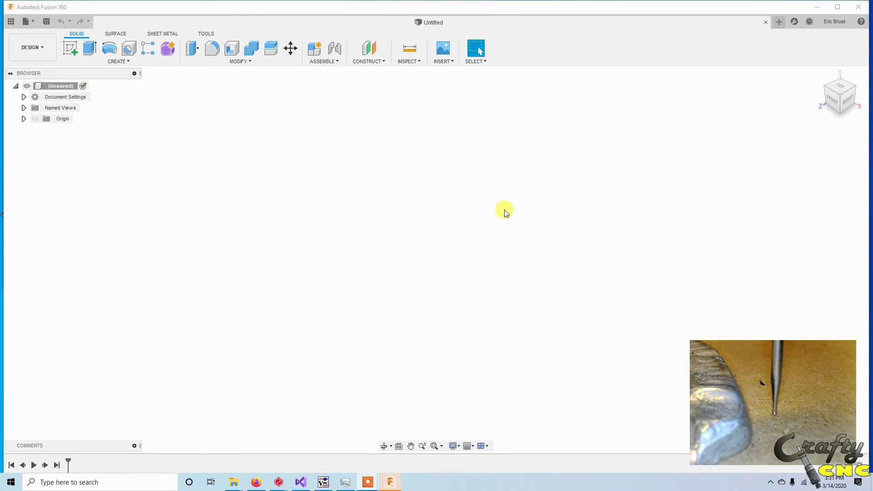
- Start inserting spartan xyz test2.dxf onto the XY origin plane, previewed in inches
left_click(439, 61)
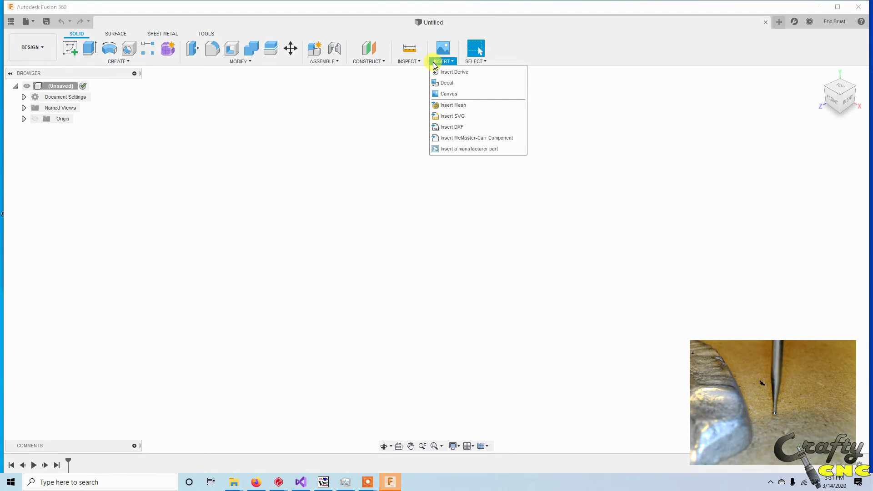
left_click(445, 130)
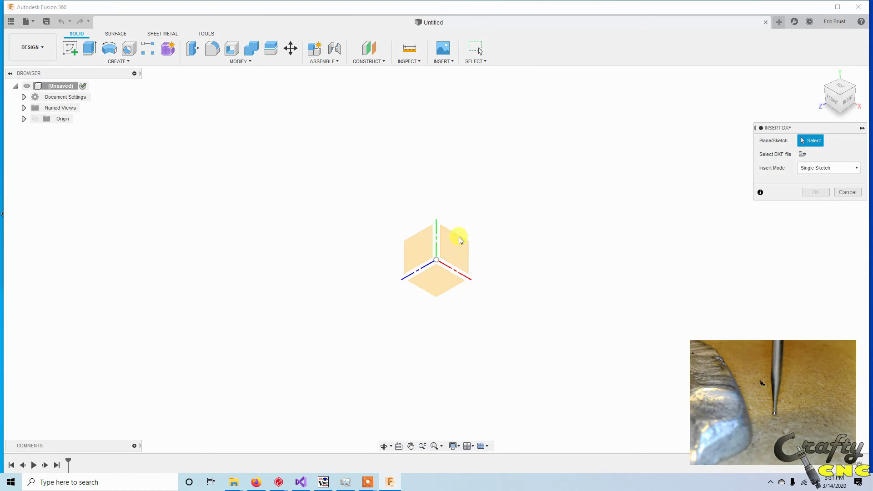
left_click(436, 287)
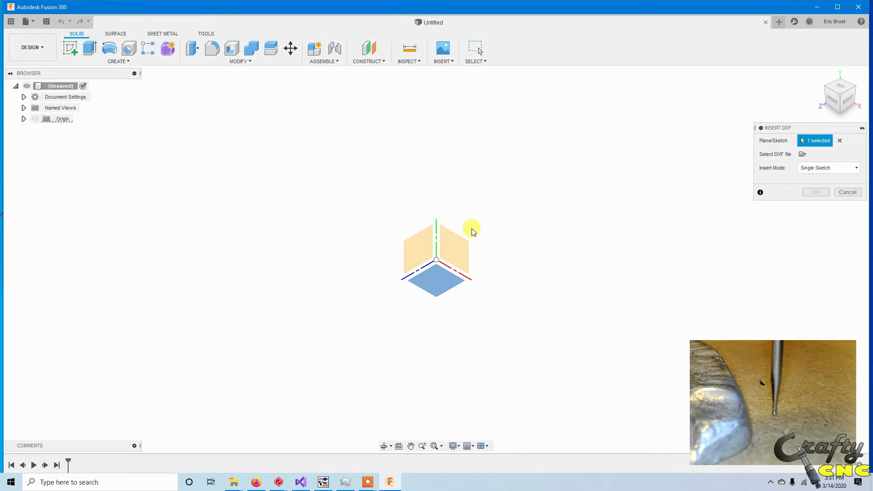
left_click(803, 154)
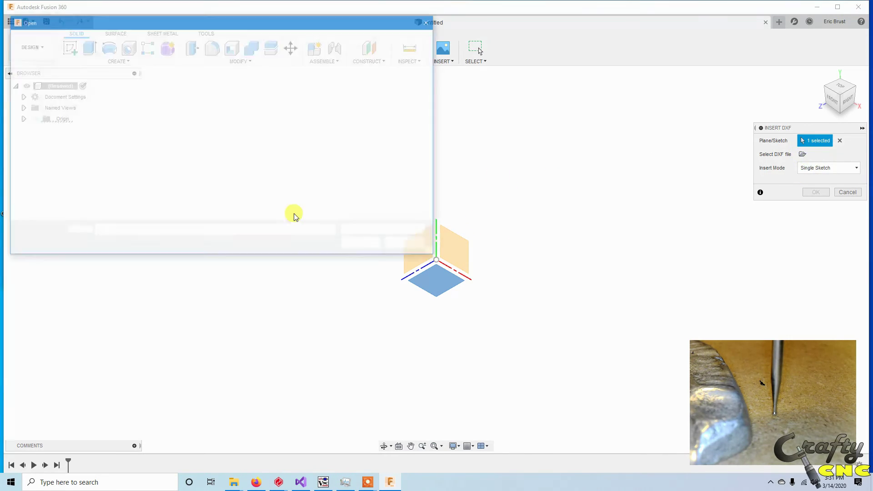
double_click(122, 100)
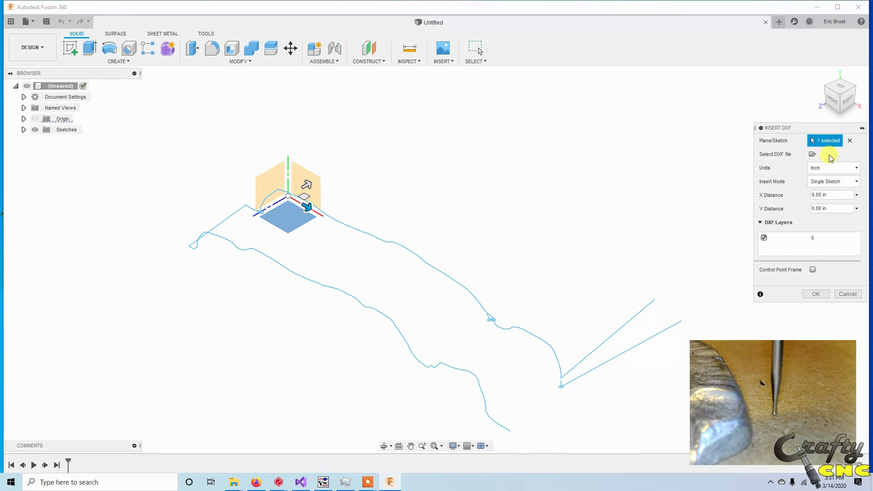
- Insert the test2 trace, then preview spartan xyz test1.dxf on the same XY plane
left_click(817, 294)
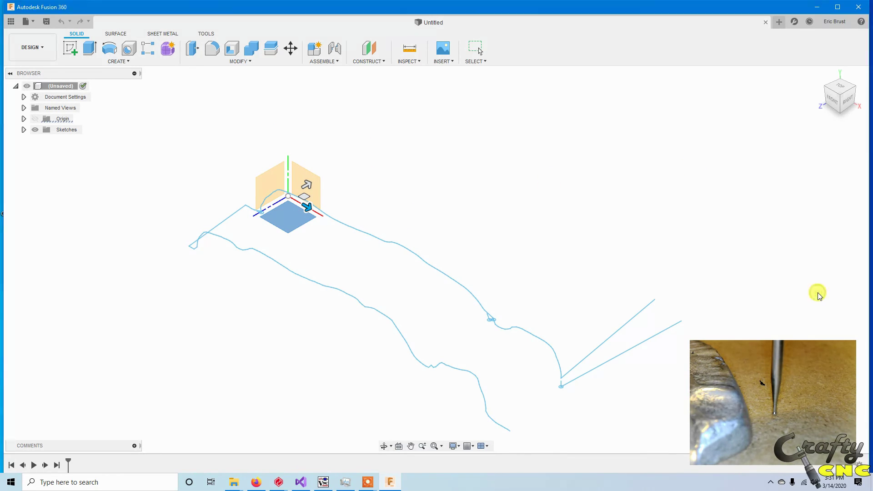
left_click(442, 61)
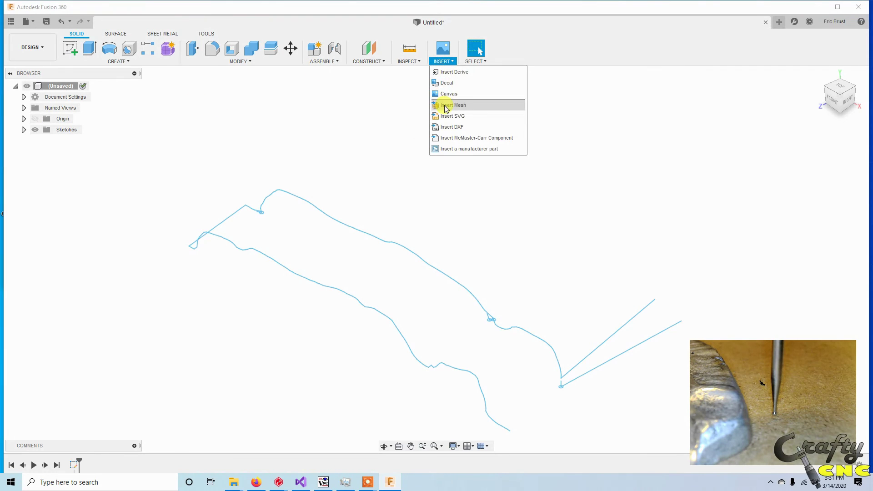
left_click(444, 126)
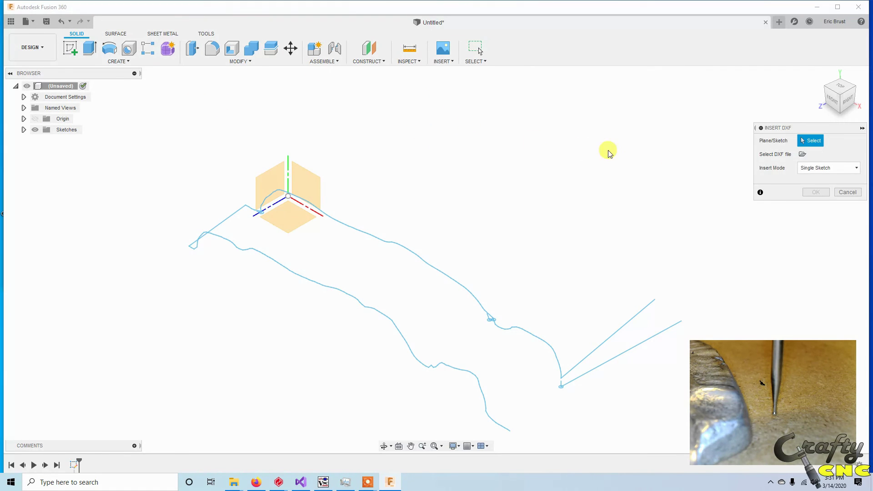
left_click(287, 217)
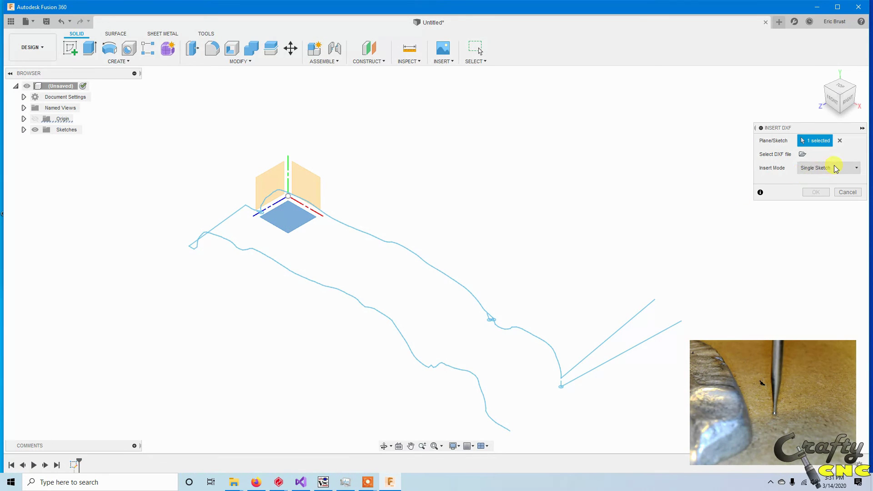
left_click(803, 154)
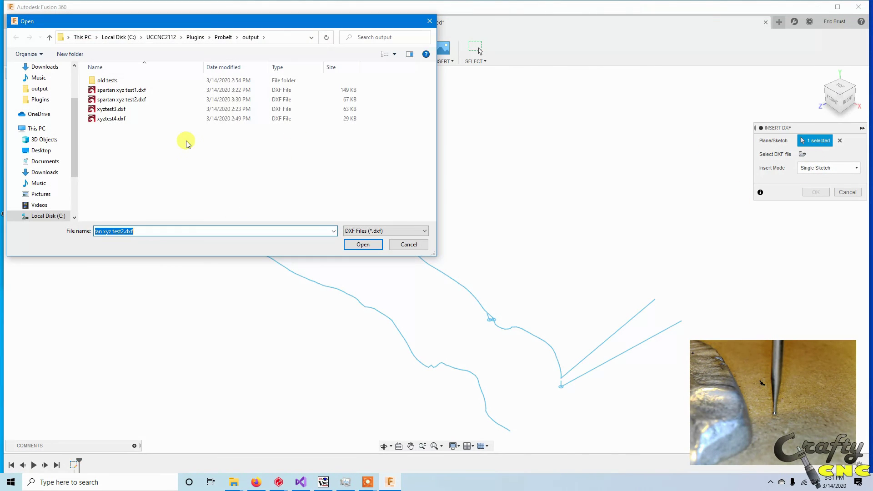
double_click(115, 90)
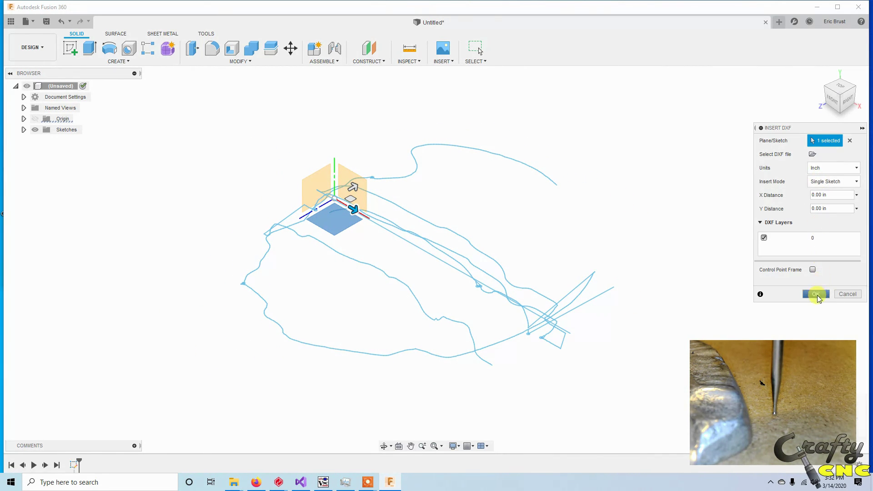
- Insert the spartan xyz test1.dxf head outline and inspect both traces from the front
left_click(816, 293)
mouse_move(855, 91)
middle_mouse_down("shift")
mouse_move(849, 73)
mouse_move(842, 108)
mouse_move(825, 114)
mouse_move(823, 125)
mouse_move(852, 120)
mouse_move(831, 94)
mouse_move(814, 112)
middle_mouse_up("shift")
mouse_move(521, 316)
left_mouse_down()
mouse_move(444, 179)
mouse_move(476, 200)
left_mouse_up()
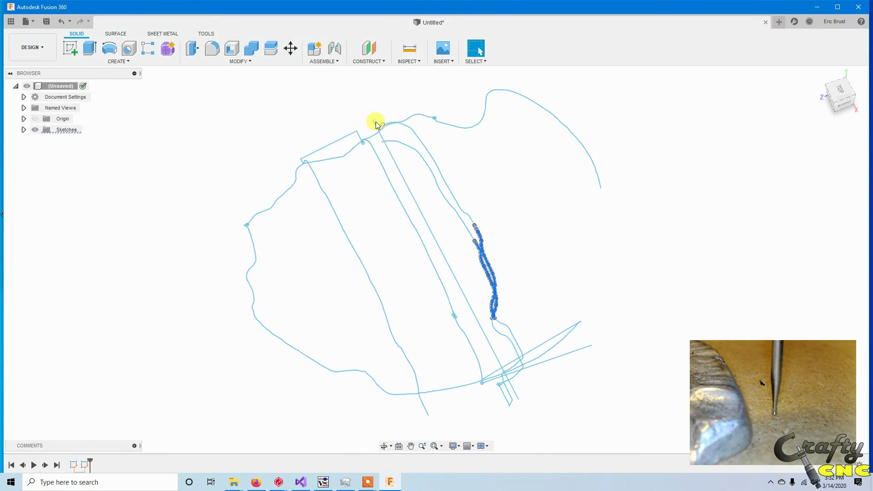
scroll(541, 228, "up", 3)
scroll(534, 236, "down", 5)
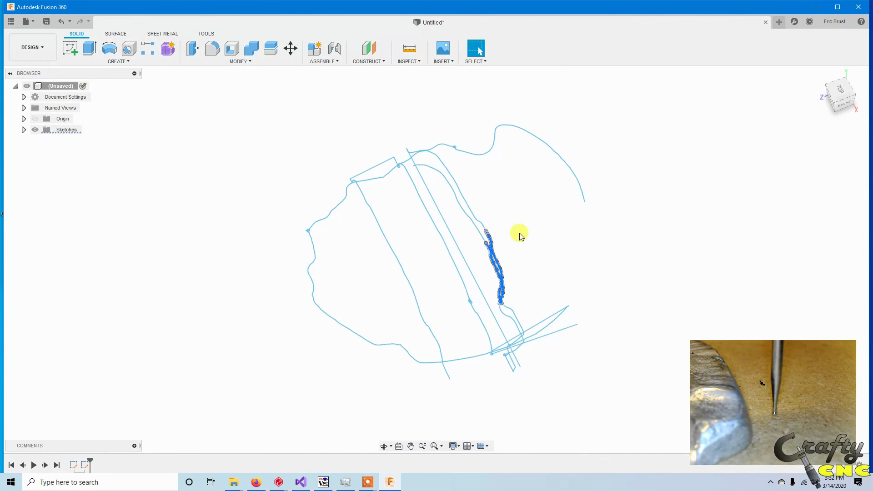
mouse_move(841, 101)
left_mouse_down()
mouse_move(852, 75)
mouse_move(847, 89)
mouse_move(855, 89)
mouse_move(812, 96)
mouse_move(839, 91)
mouse_move(829, 96)
mouse_move(853, 103)
left_mouse_up()
- Delete the short stray diagonal line and the short stray curve segment
scroll(312, 302, "up", 5)
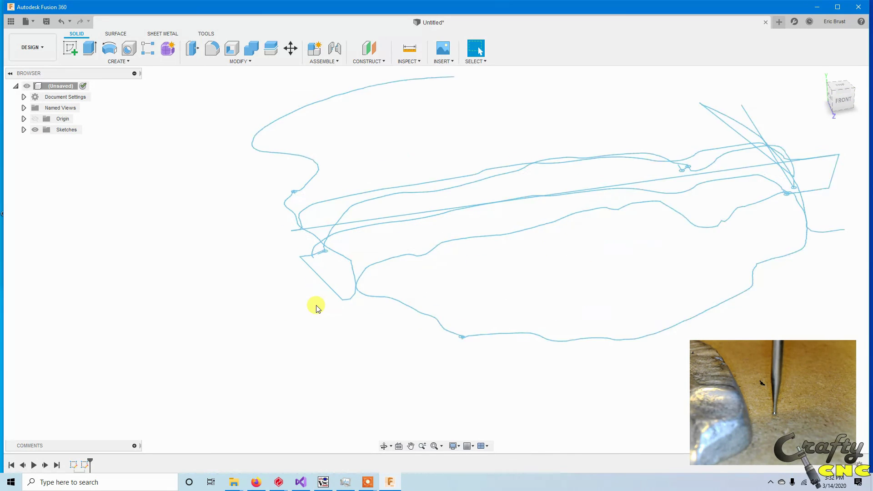
left_click(335, 290)
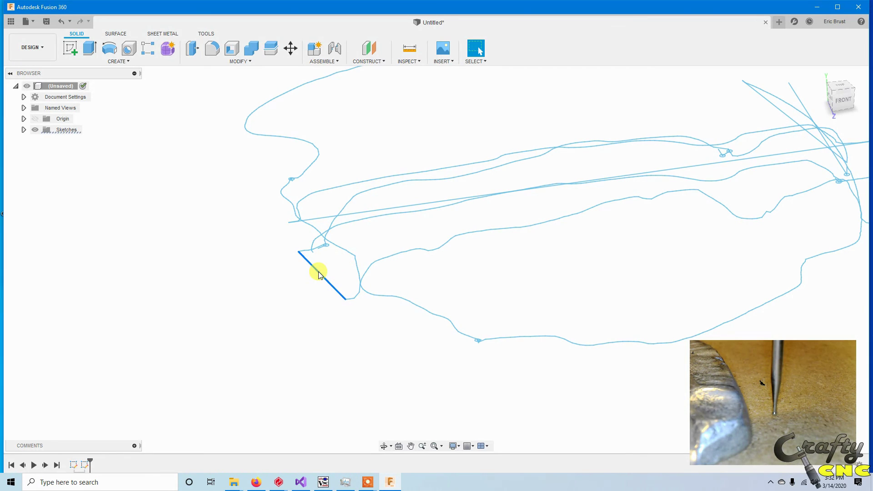
key("Delete")
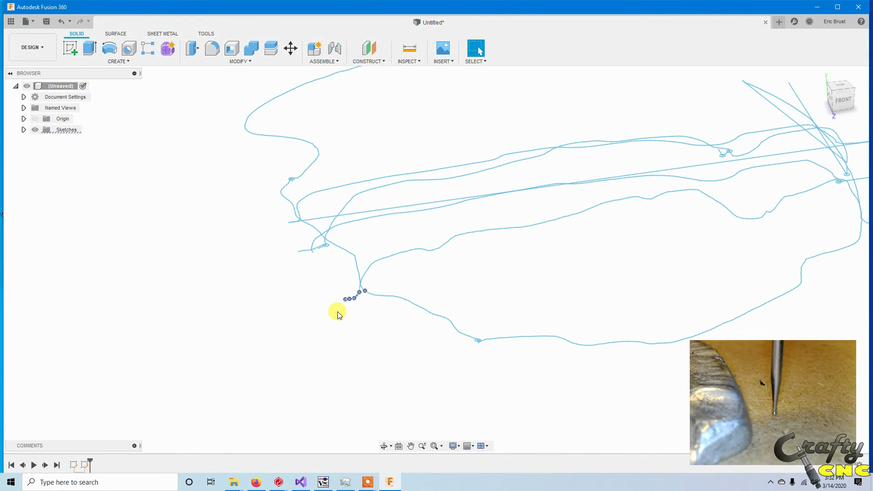
left_click(345, 297)
key("Delete")
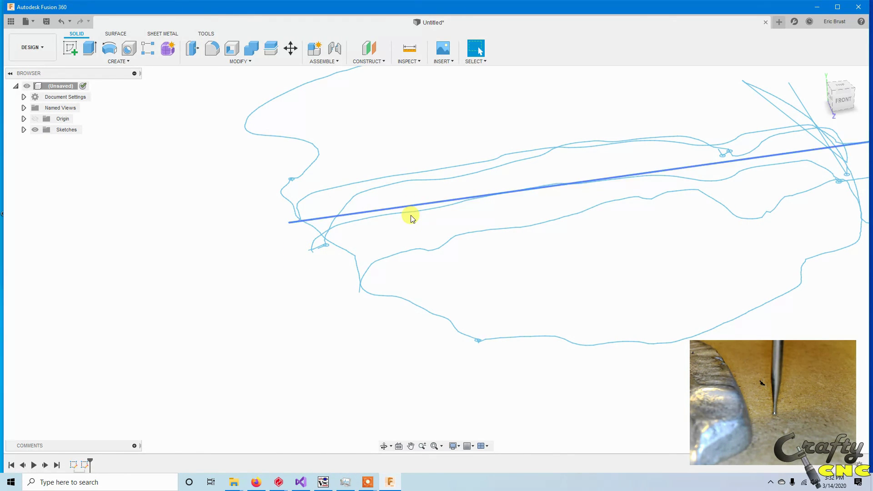
- Delete the long straight line connecting the probe traces
scroll(412, 217, "up", 3)
scroll(401, 239, "down", 4)
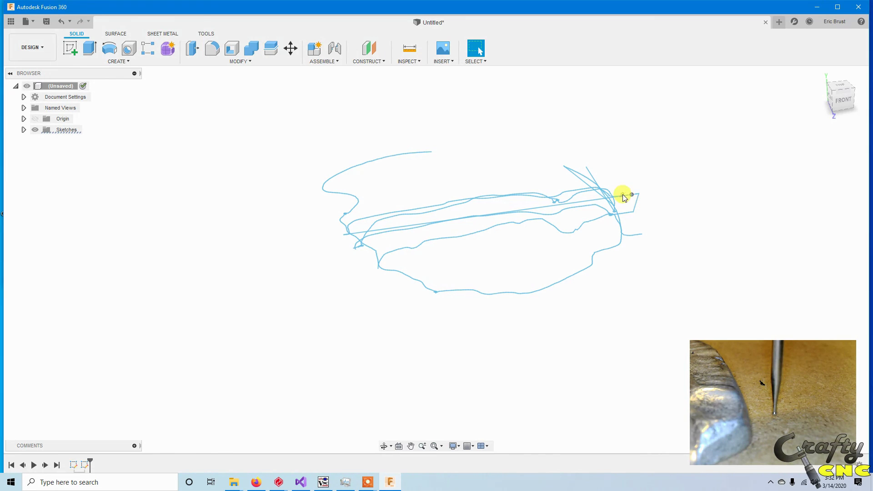
left_click(631, 197)
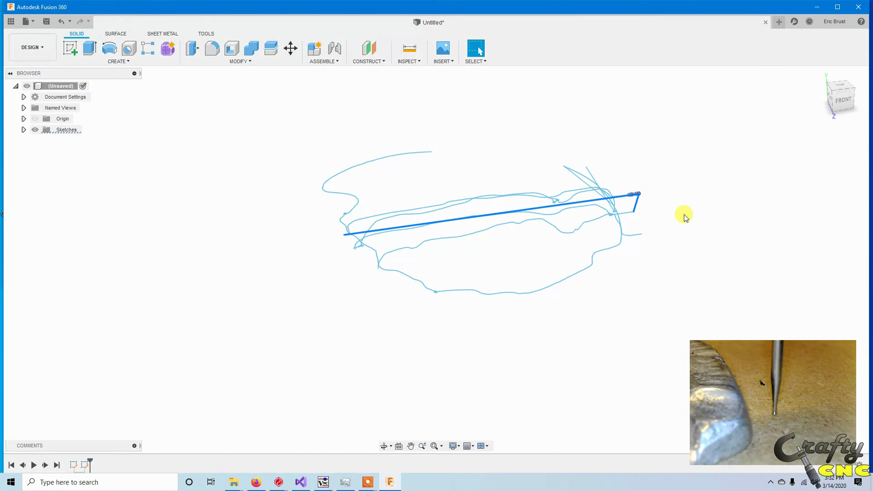
key("Delete")
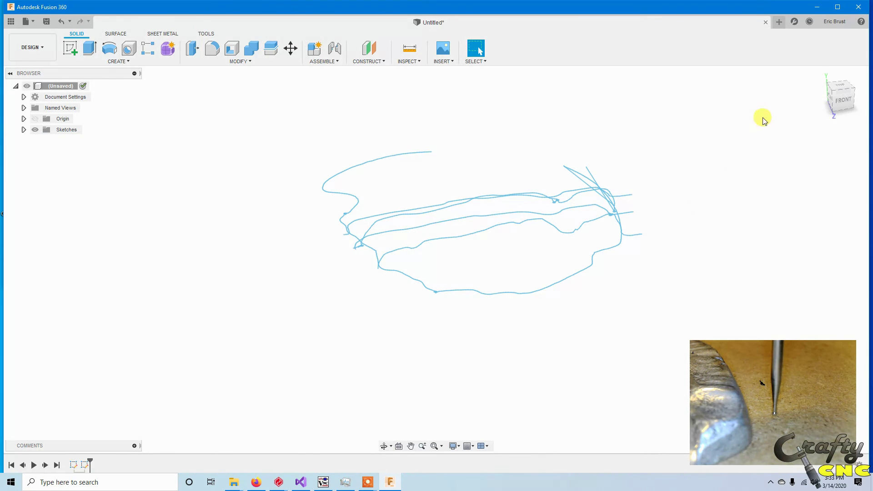
- Orbit to the TOP view and zoom to see the cleaned head outline and traces
mouse_move(844, 112)
left_mouse_down()
mouse_move(848, 117)
mouse_move(840, 97)
left_mouse_up()
scroll(710, 155, "up", 2)
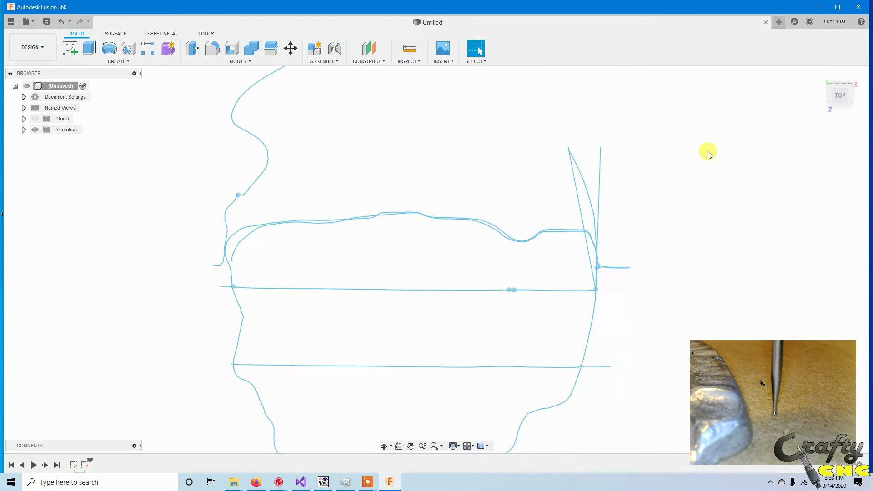
scroll(709, 155, "down", 4)
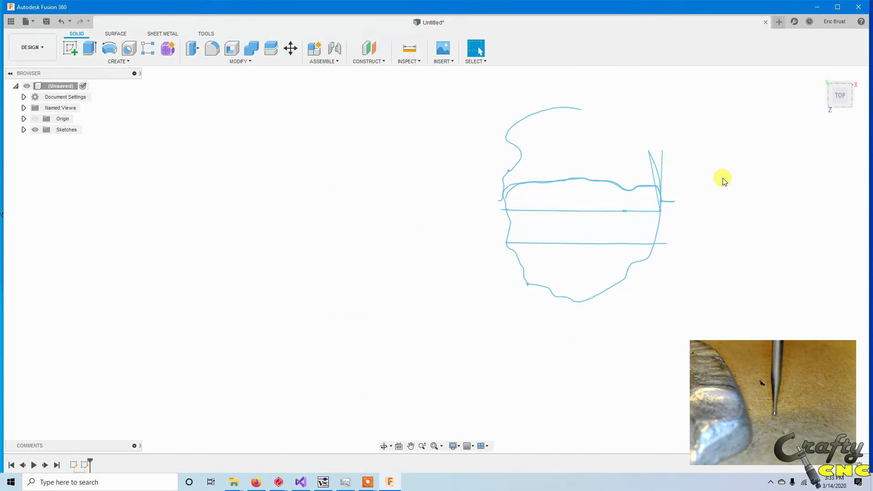